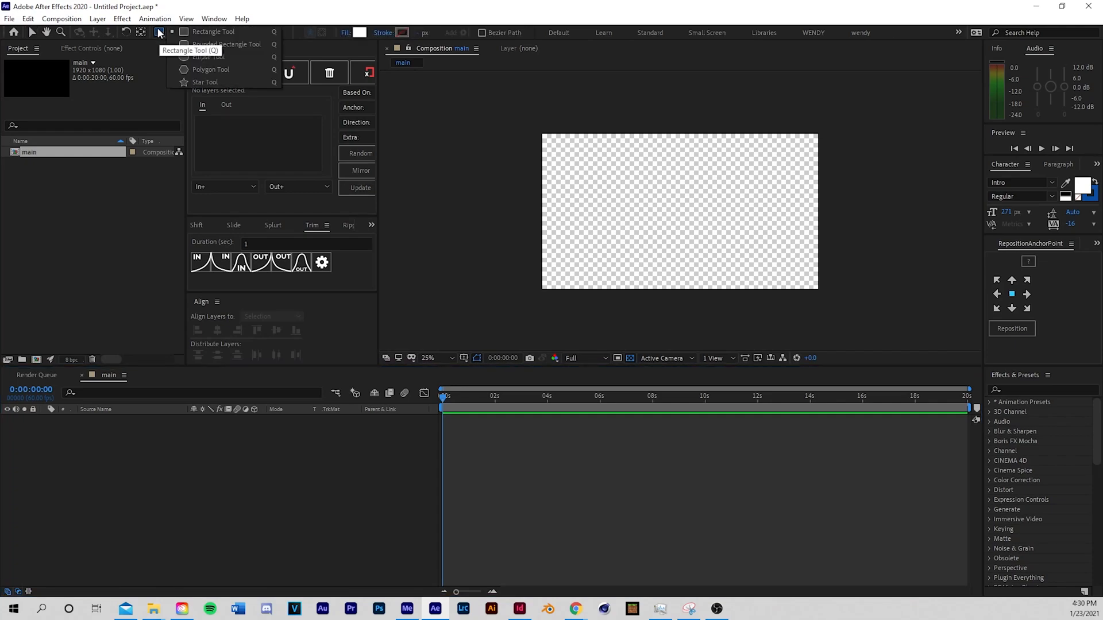
Draw a white rounded rectangle about 1128 by 260 px in the upper middle of the composition
left_click(158, 32)
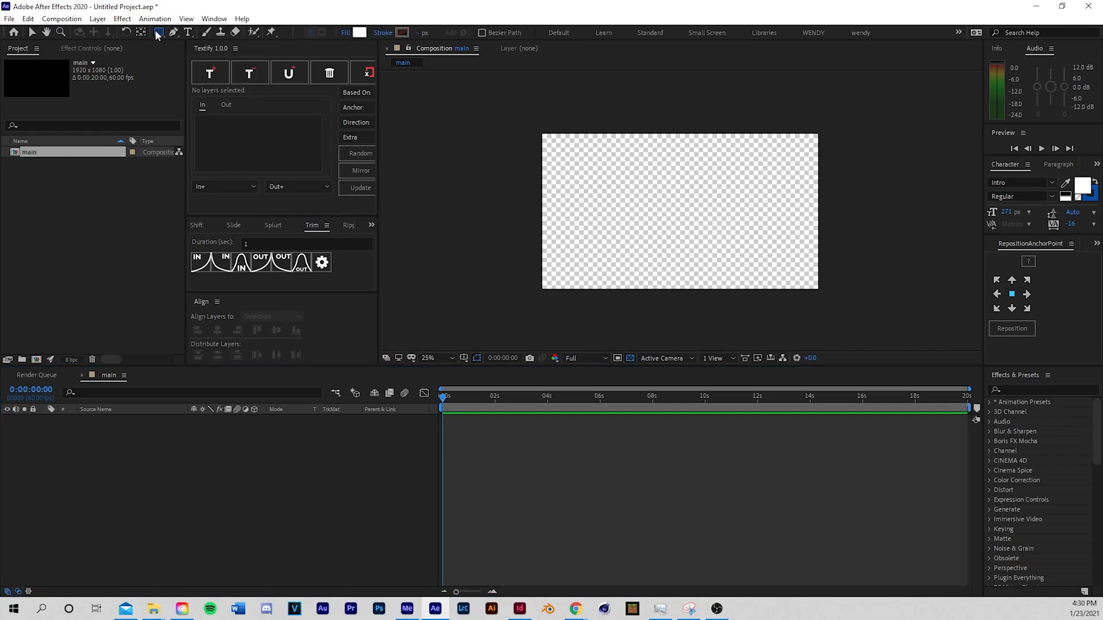
left_click(159, 35)
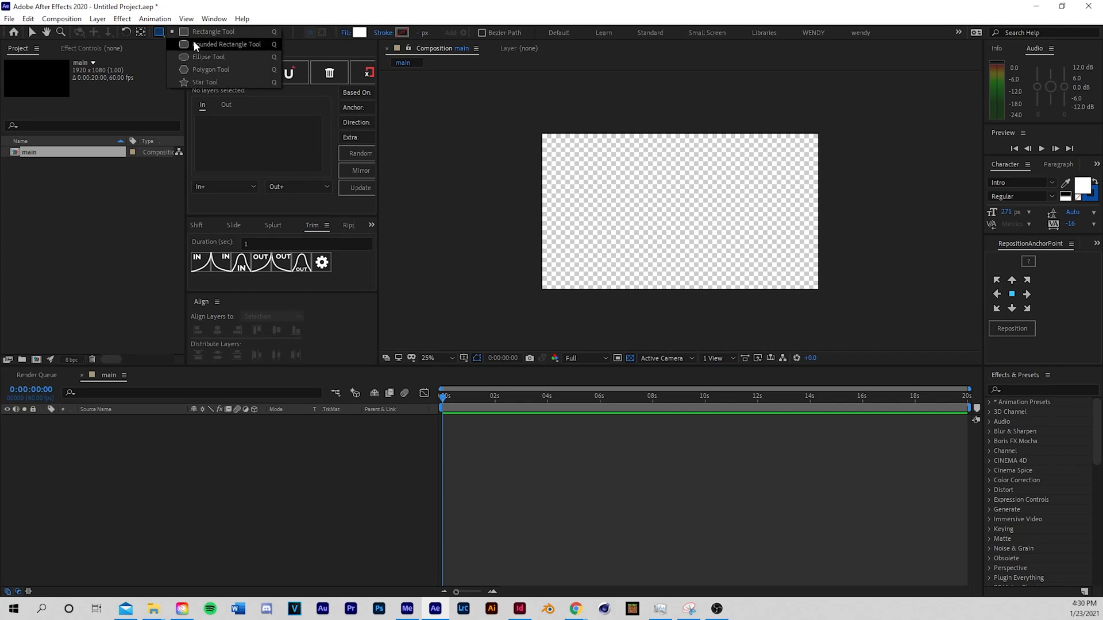
left_click(194, 43)
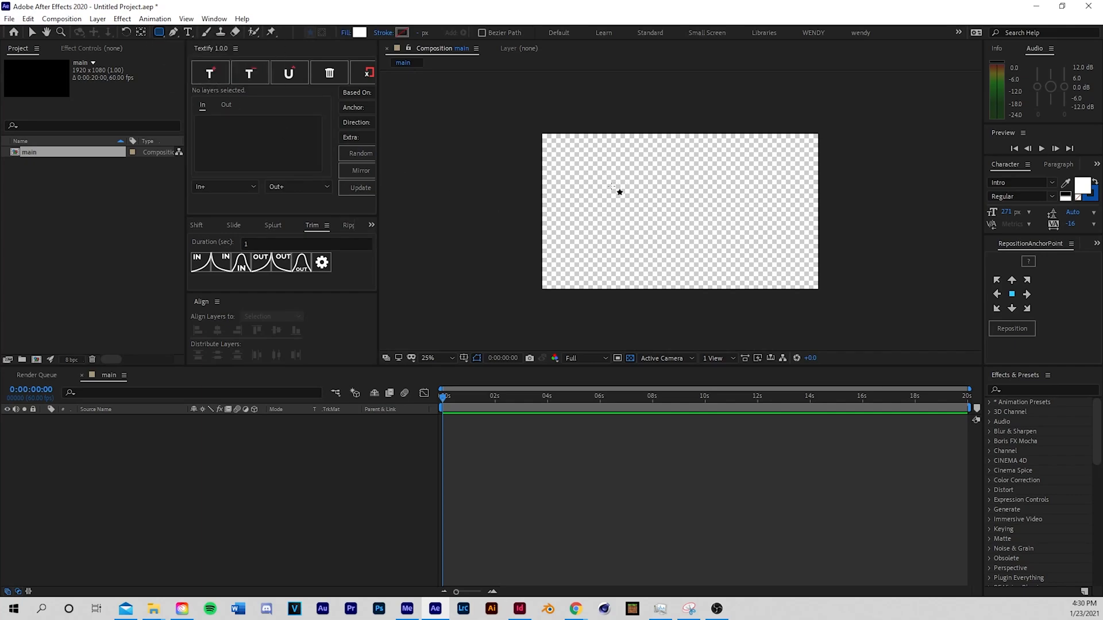
mouse_move(605, 183)
left_mouse_down()
mouse_move(775, 216)
mouse_move(776, 228)
mouse_move(767, 221)
left_mouse_up()
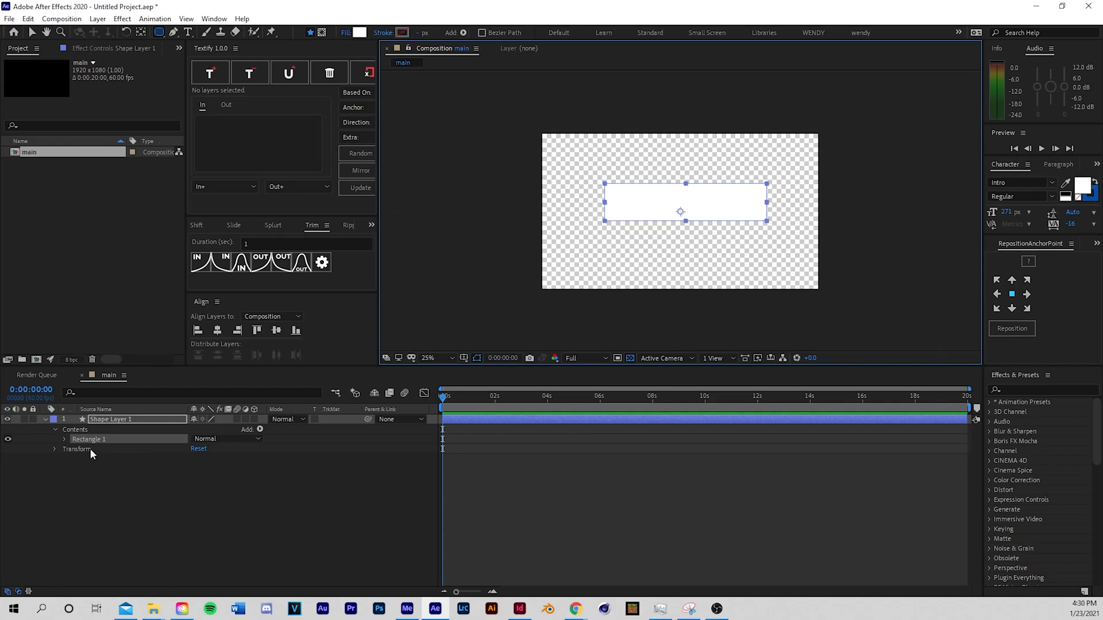
Set the roundness of the rectangle's path to 75
left_click(45, 422)
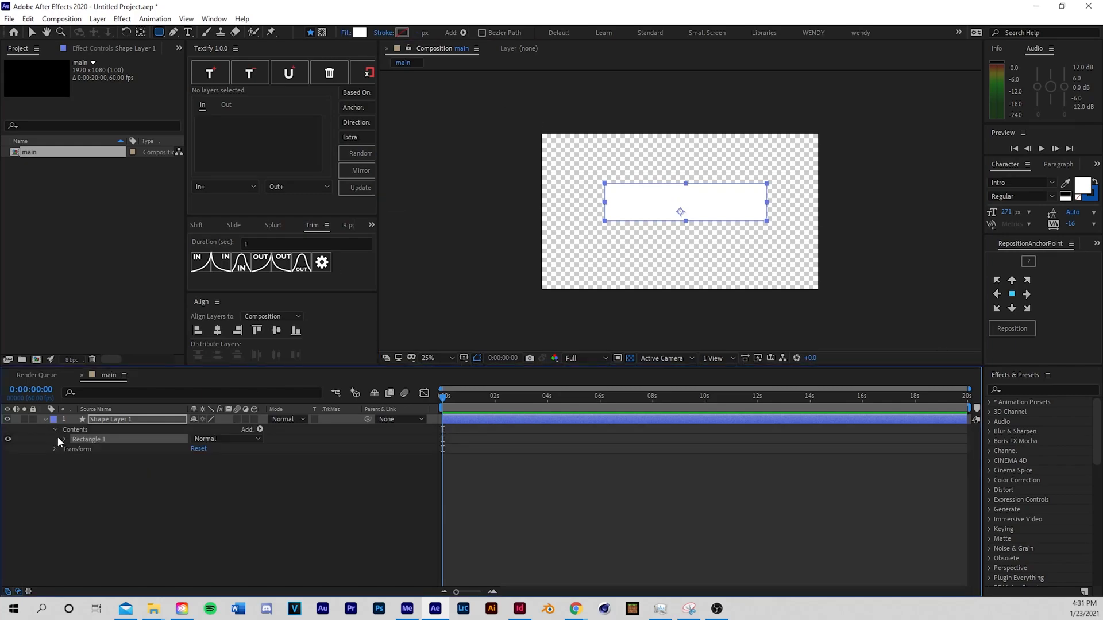
left_click(64, 439)
left_click(74, 449)
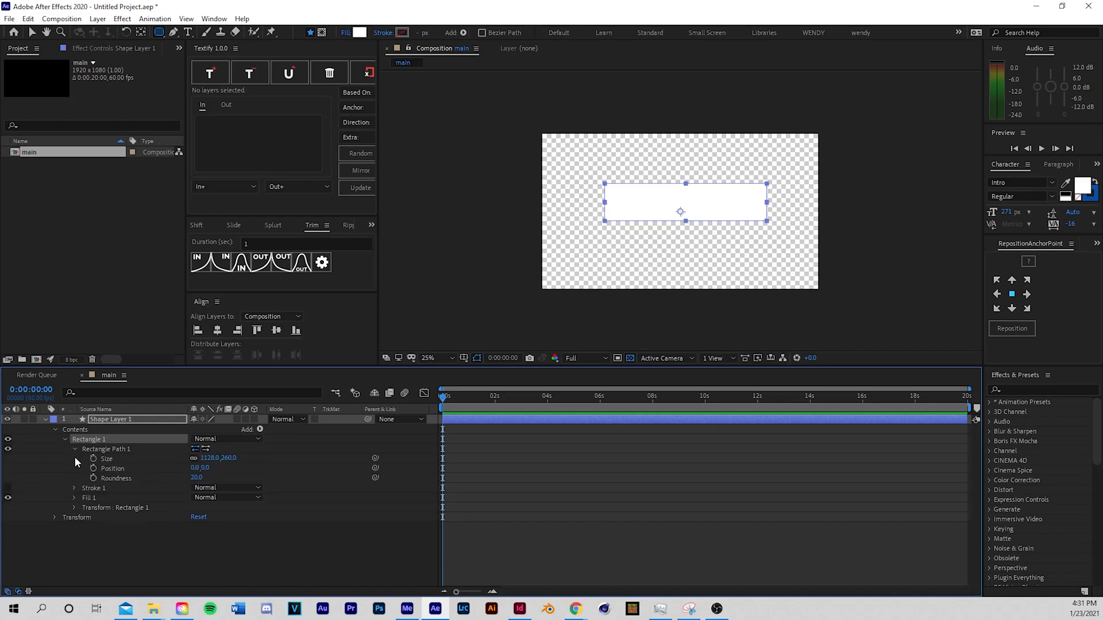
key("period")
key("period")
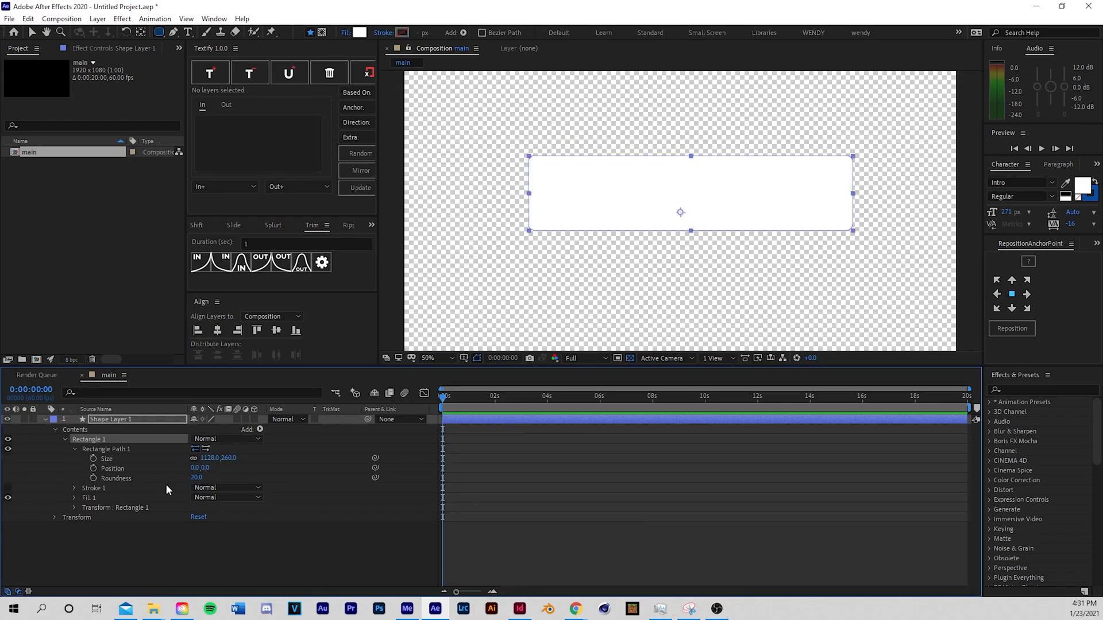
mouse_move(195, 478)
left_mouse_down()
mouse_move(228, 478)
mouse_move(194, 487)
left_mouse_up()
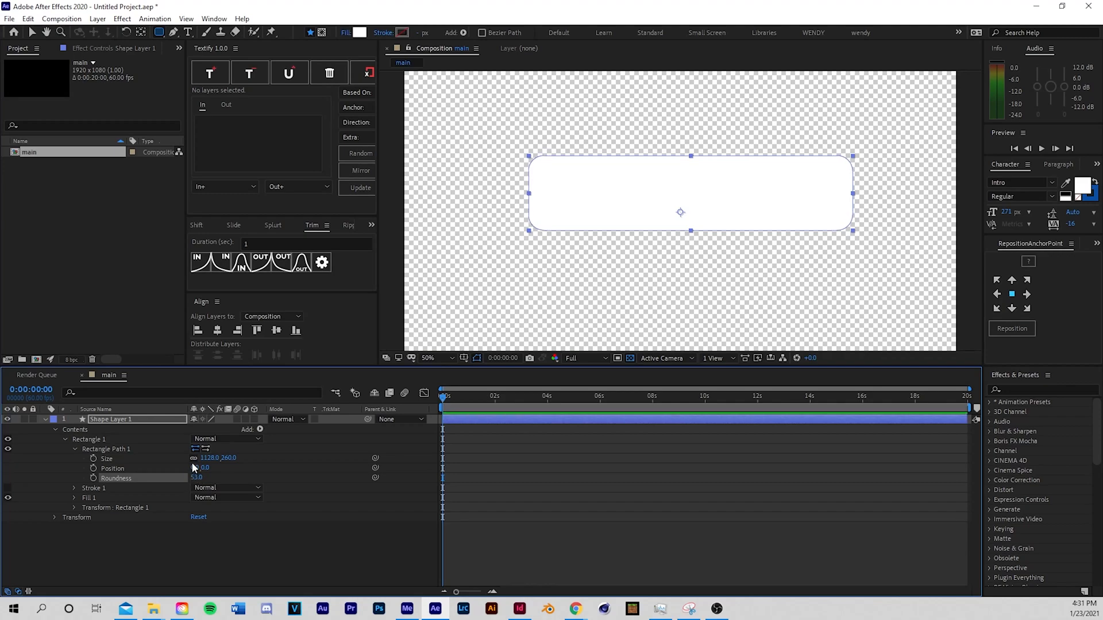
left_click(194, 479)
type("75")
key("Return")
left_click(553, 526)
left_click(597, 211)
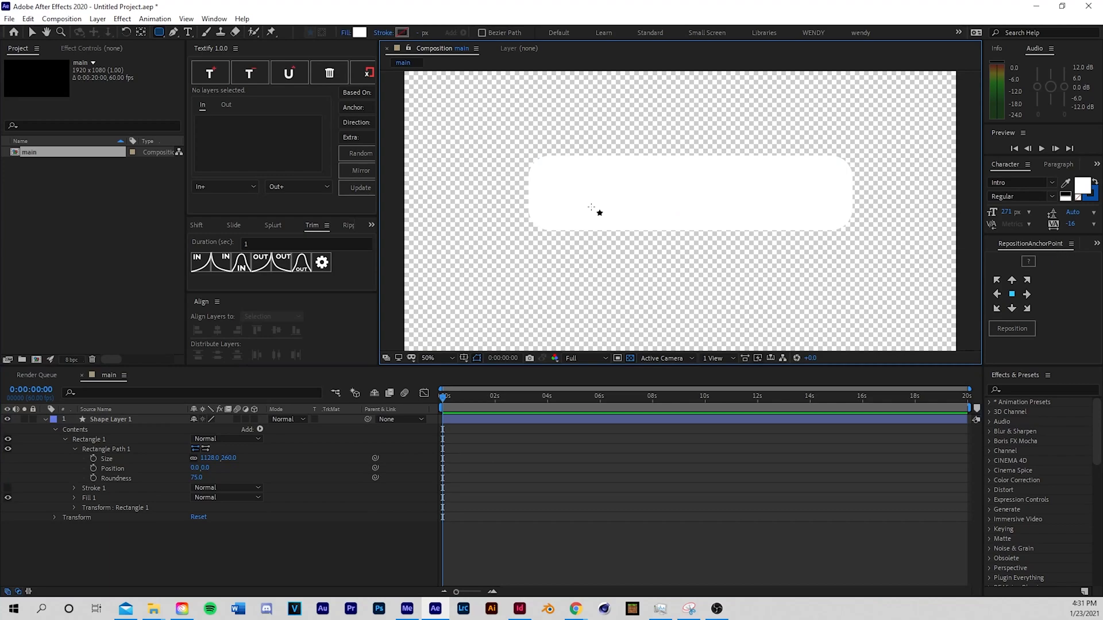
key("ctrl+z")
key("ctrl+shift+z")
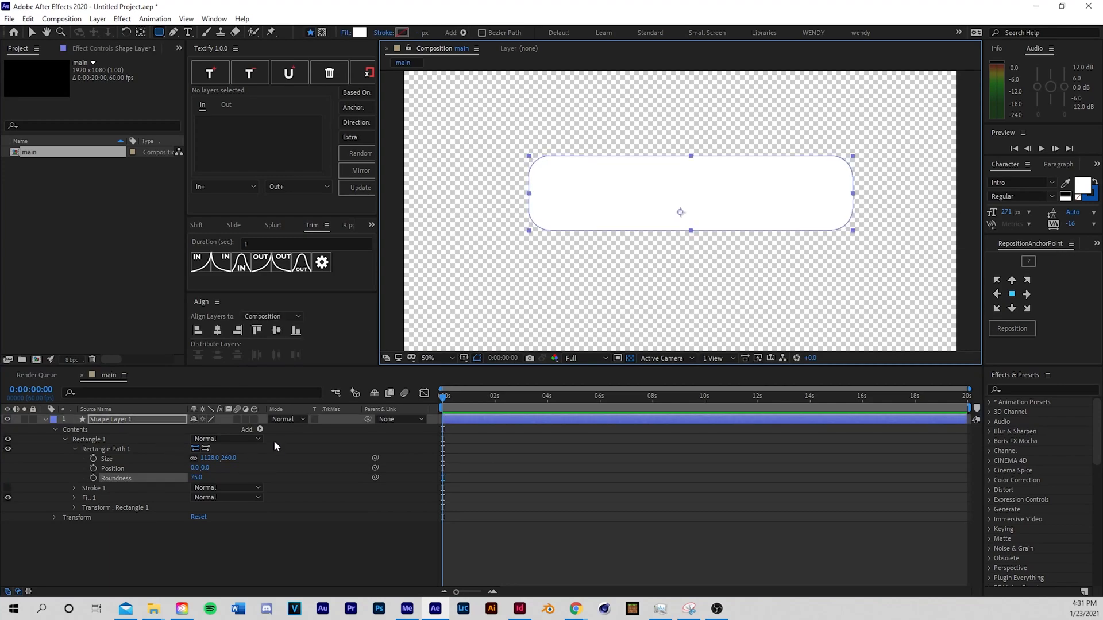
Change the rectangle's fill colour to bright red, FF1D1D
left_click(359, 33)
mouse_move(392, 241)
left_mouse_down()
mouse_move(463, 181)
mouse_move(415, 154)
mouse_move(372, 166)
mouse_move(387, 148)
left_mouse_up()
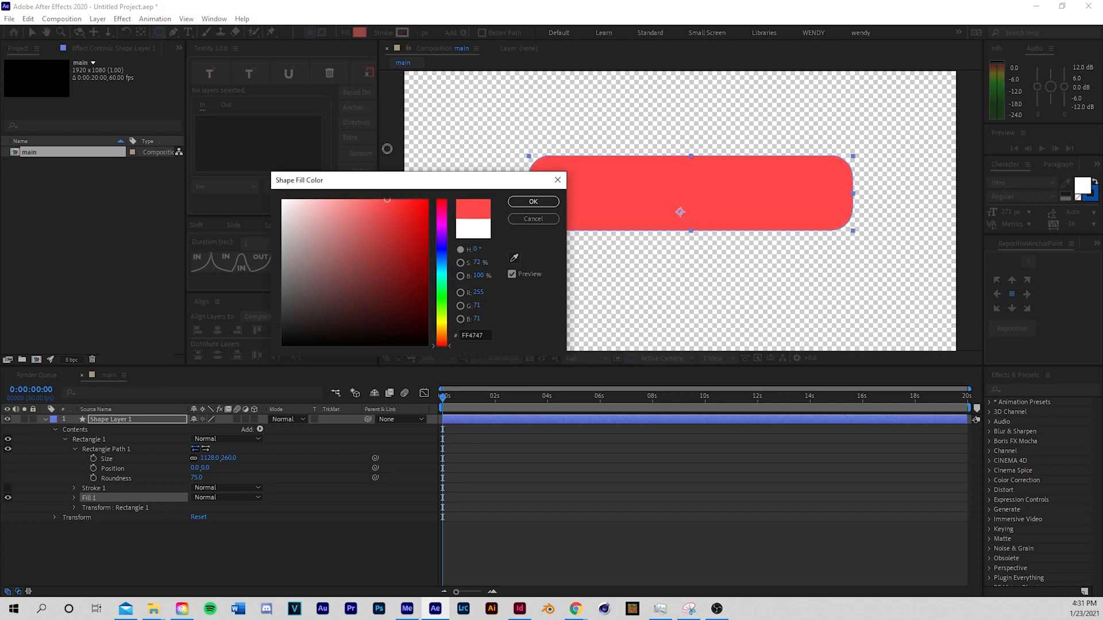
left_click_drag(387, 199, 411, 200)
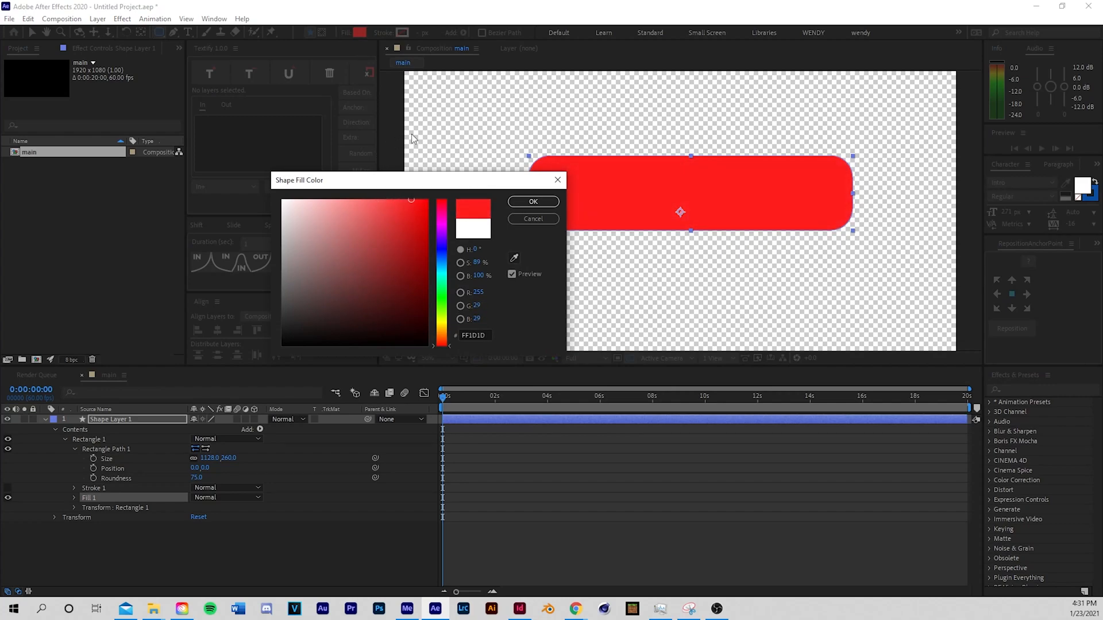
left_click(533, 201)
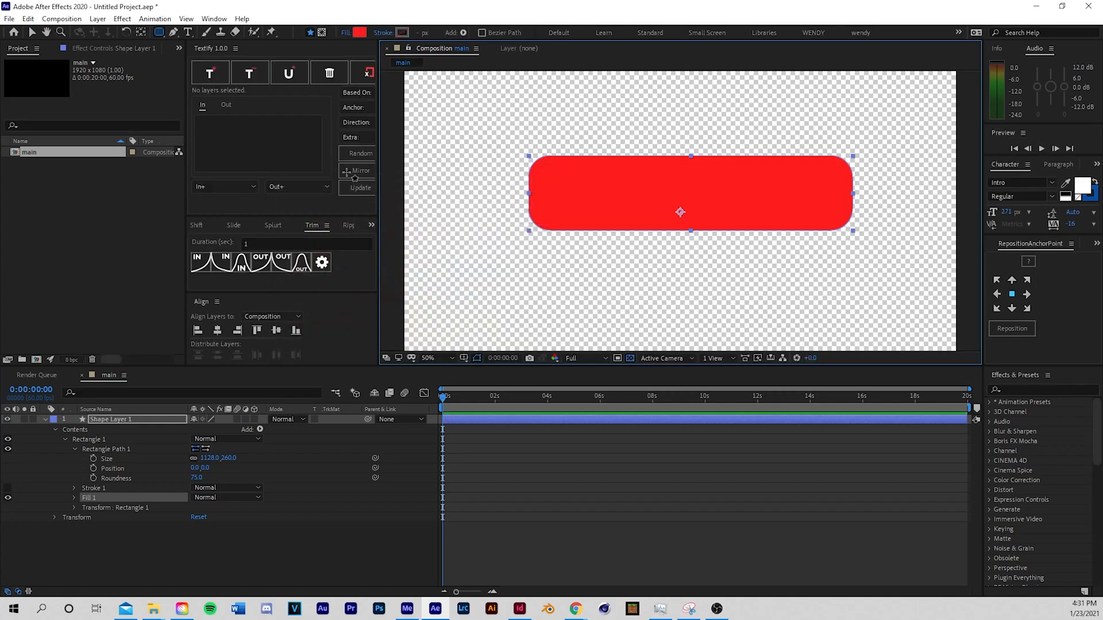
Centre the anchor point of the rectangle's shape layer in its layer content
left_click(453, 421)
left_click(98, 19)
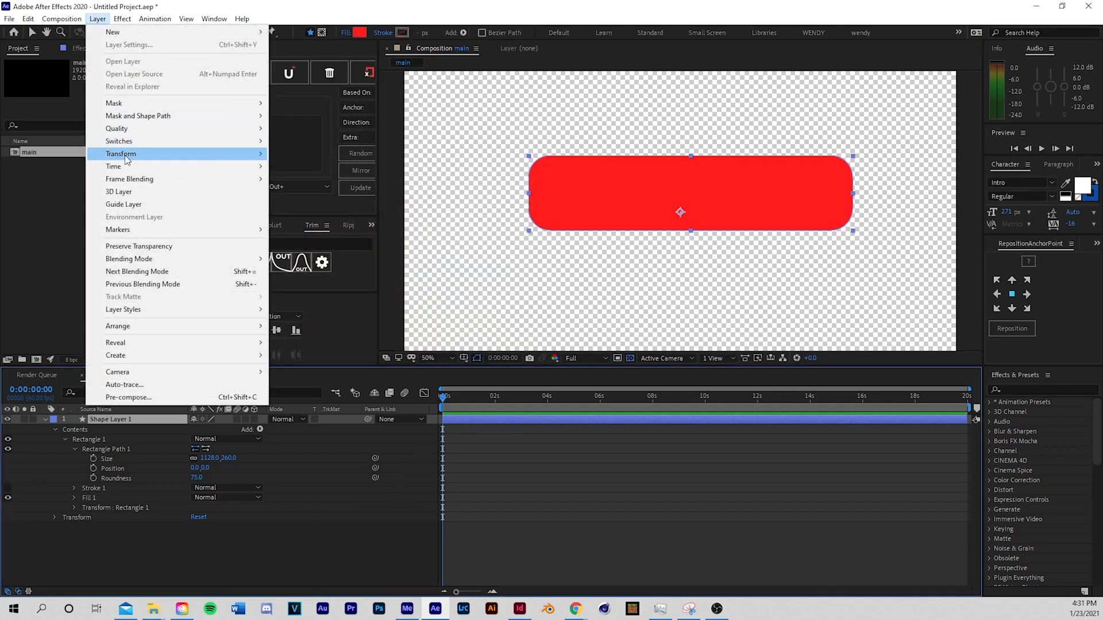
mouse_move(126, 154)
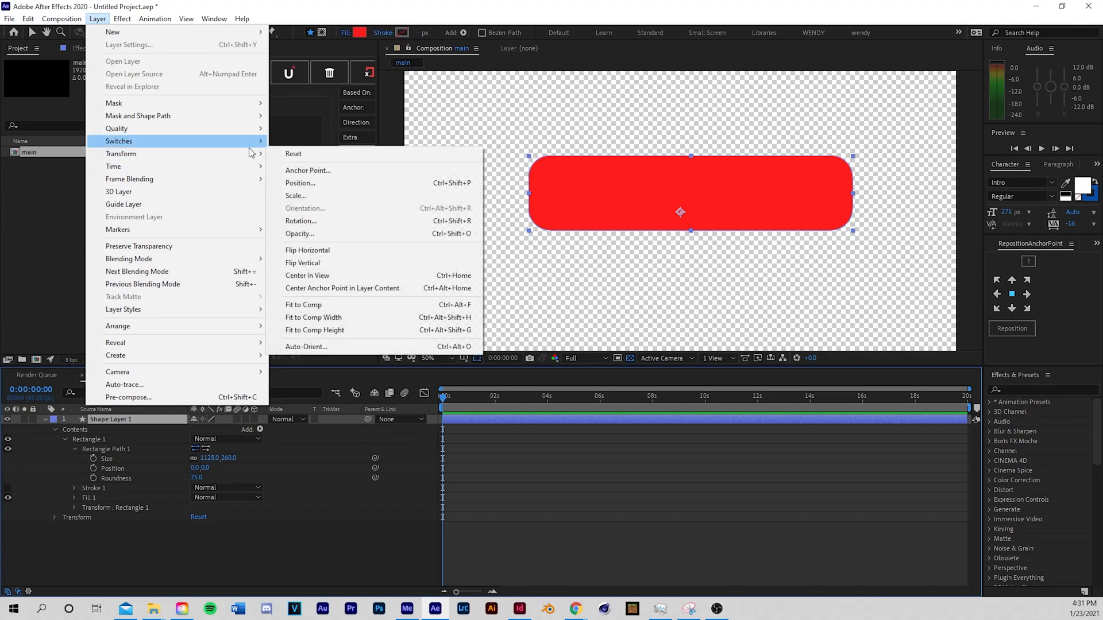
left_click(322, 289)
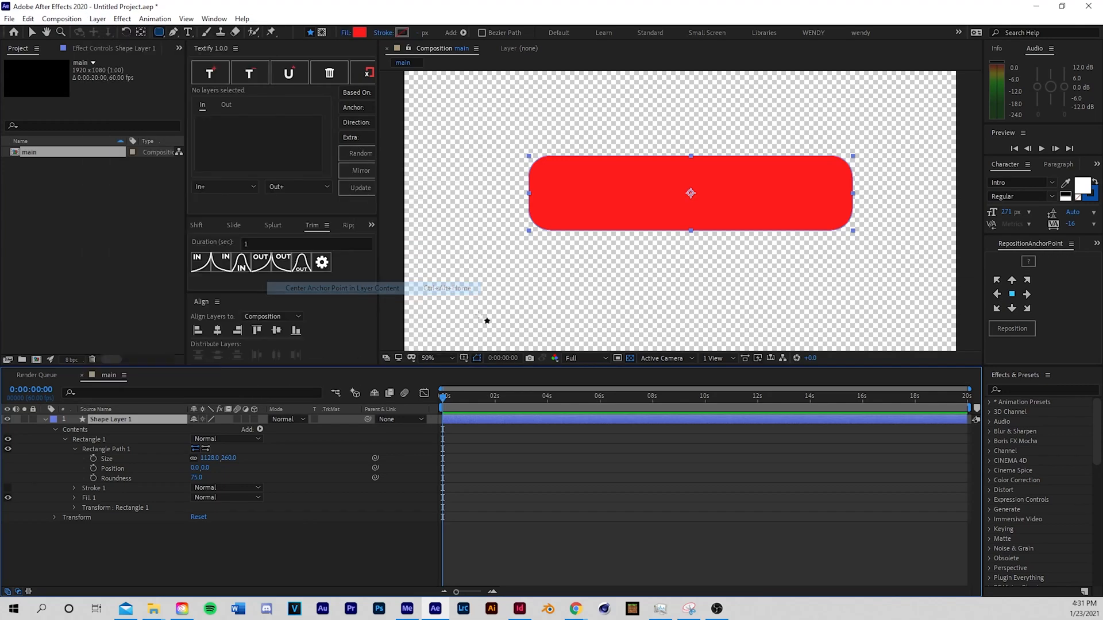
Align the red rectangle to the horizontal and vertical centre of the composition
key("v")
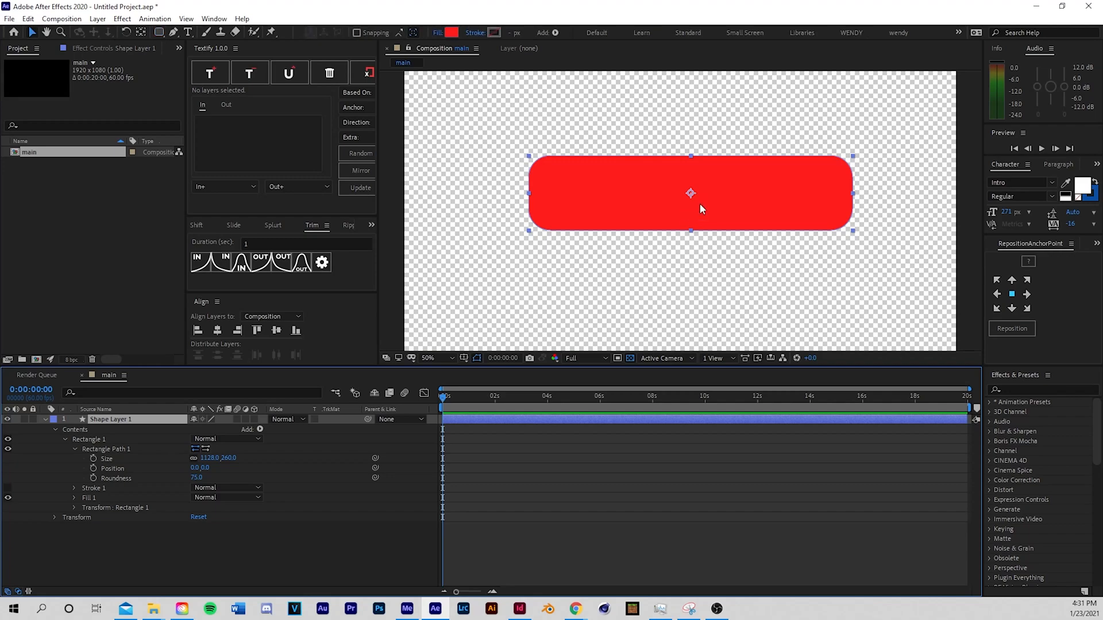
left_click(217, 330)
left_click(276, 330)
key("comma")
key("comma")
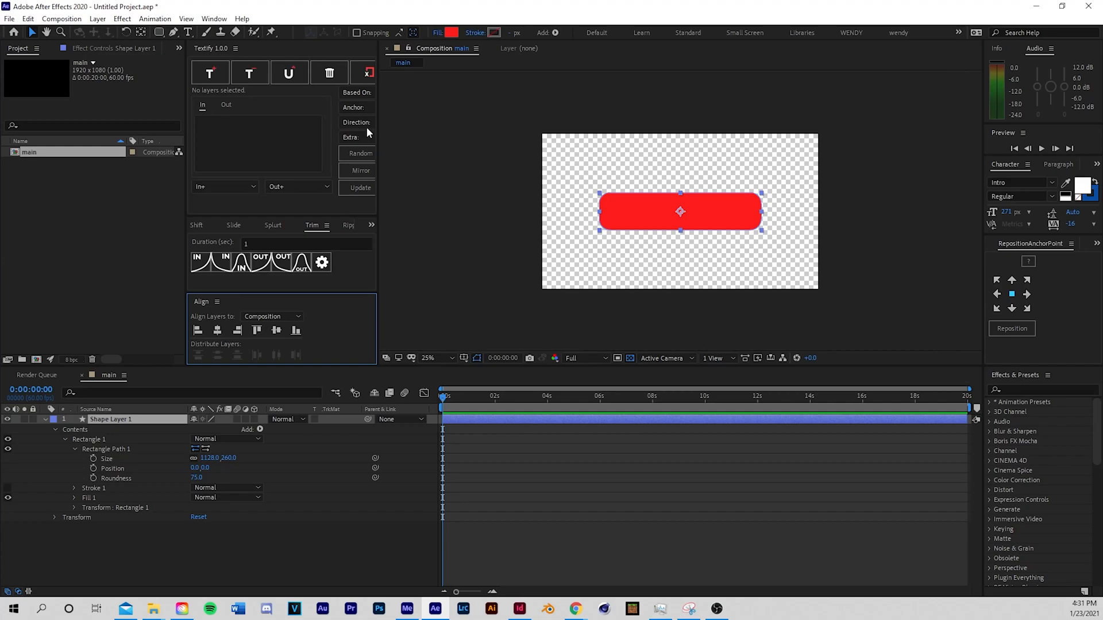
left_click(214, 19)
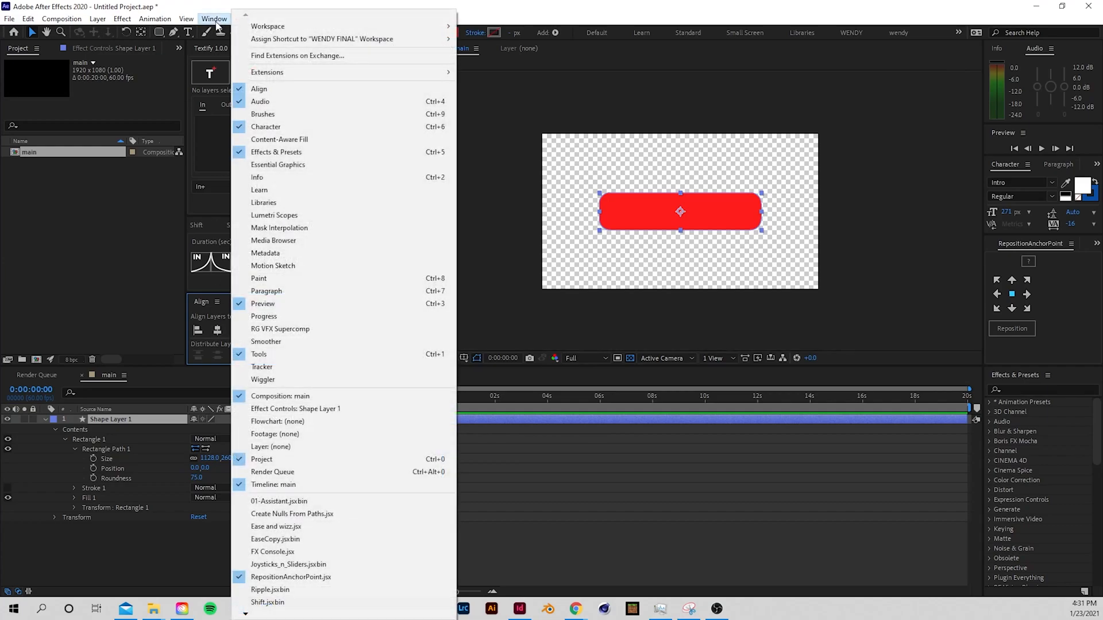
left_click(278, 92)
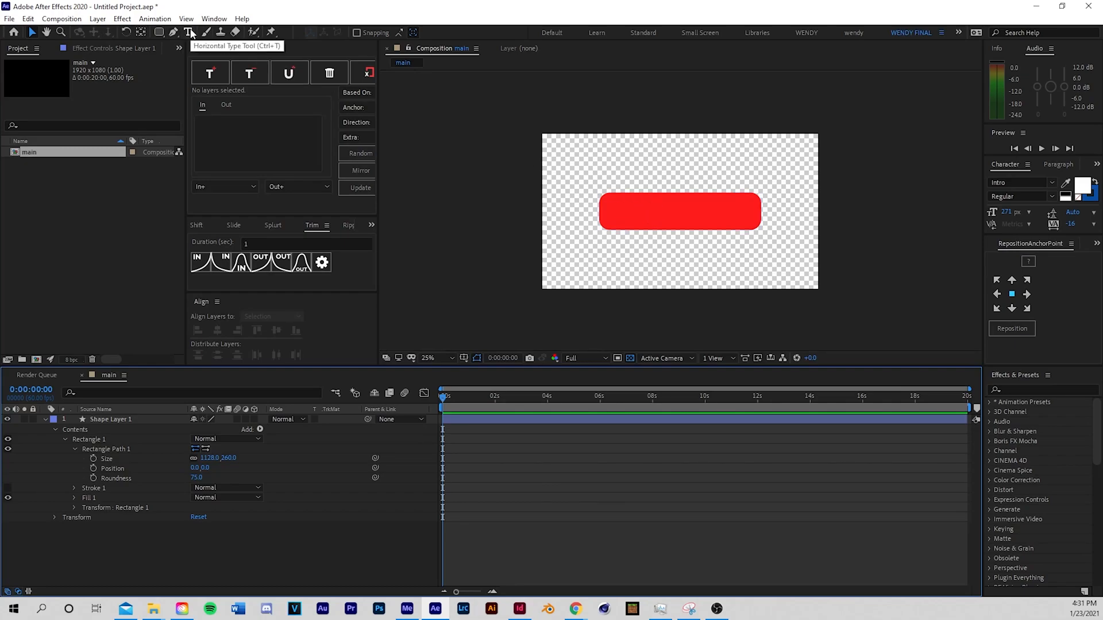
Add a horizontal text layer reading "subscribe" over the red rectangle
key("ctrl+t")
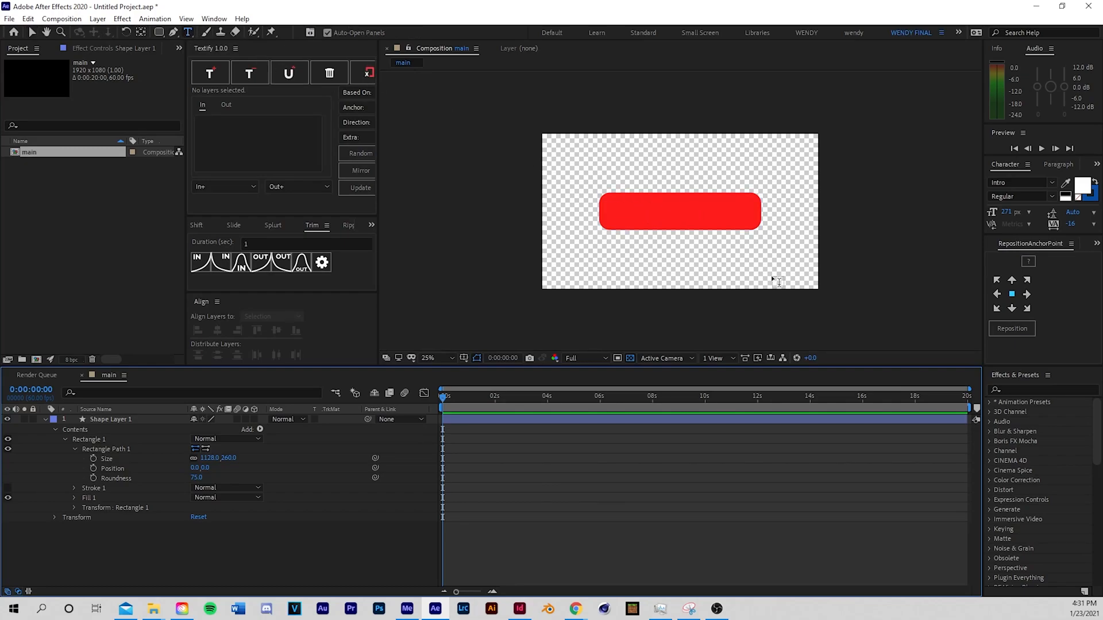
left_click(692, 232)
type("subscriv")
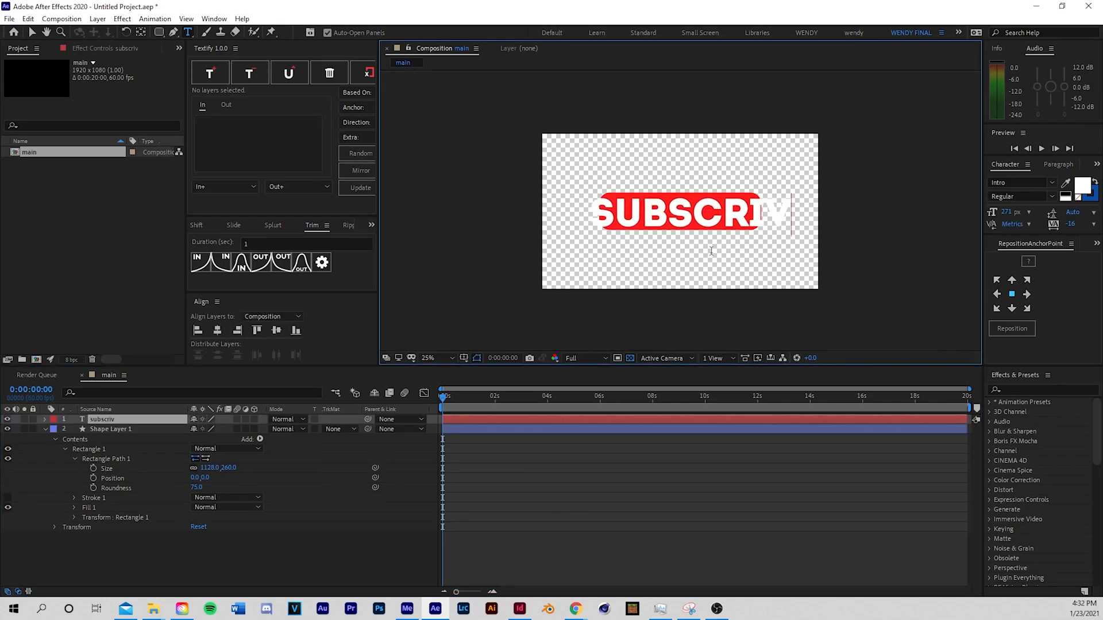
key("BackSpace")
type("be")
Reduce the font size of the whole "subscribe" text to 187 px
key("ctrl+a")
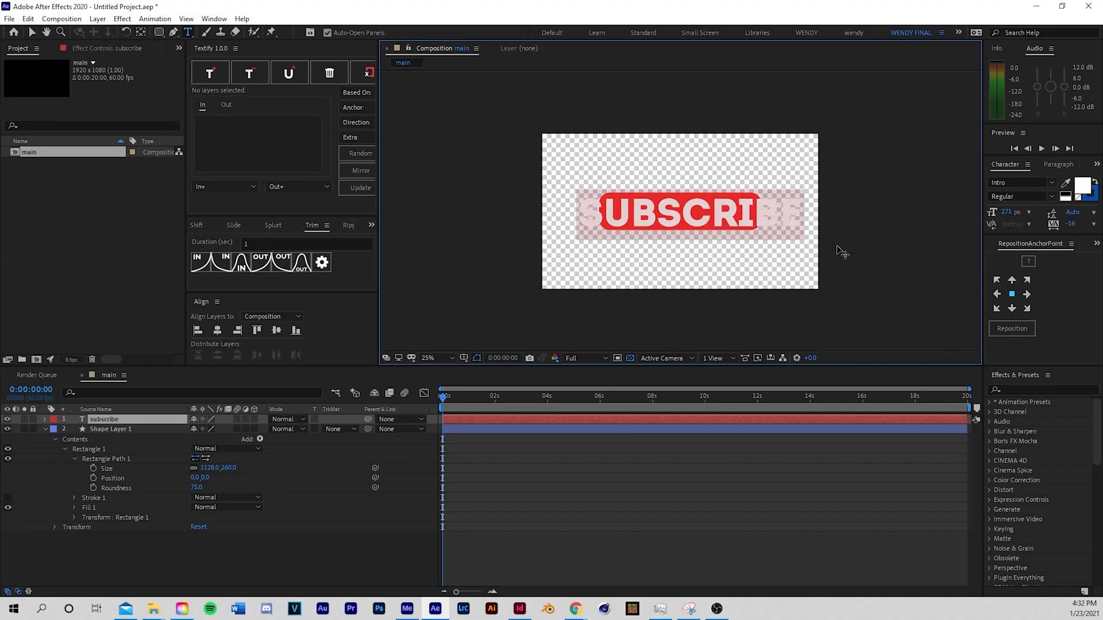
left_click(1009, 212)
left_click_drag(1009, 213, 973, 236)
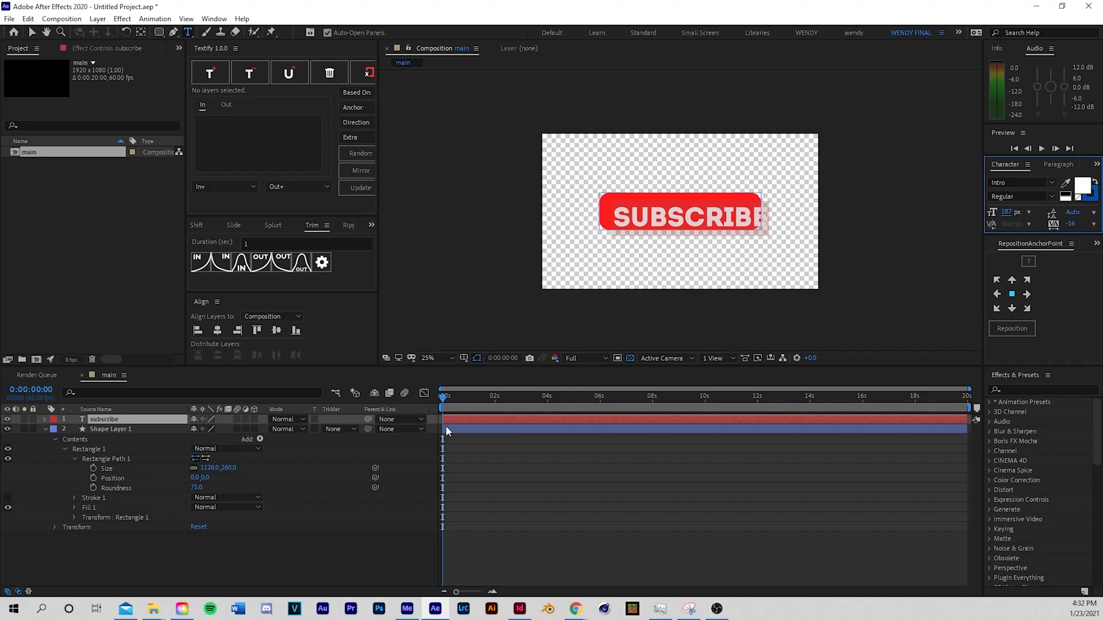
Centre the text layer's anchor point in its content and align the text to the centre of the composition
left_click(97, 19)
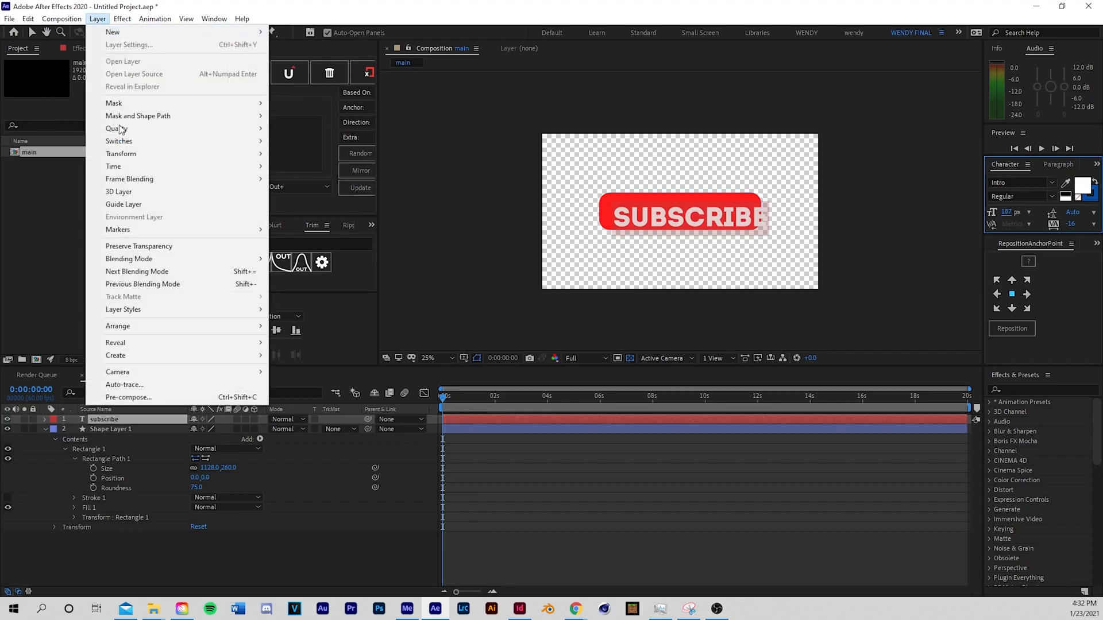
mouse_move(131, 152)
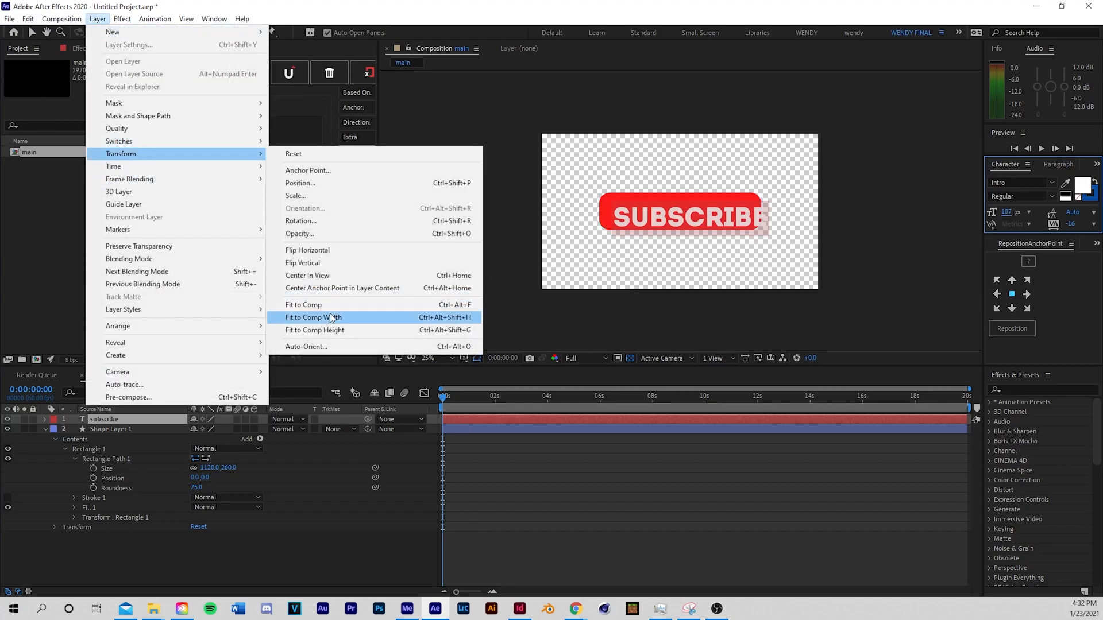
left_click(342, 288)
left_click(276, 332)
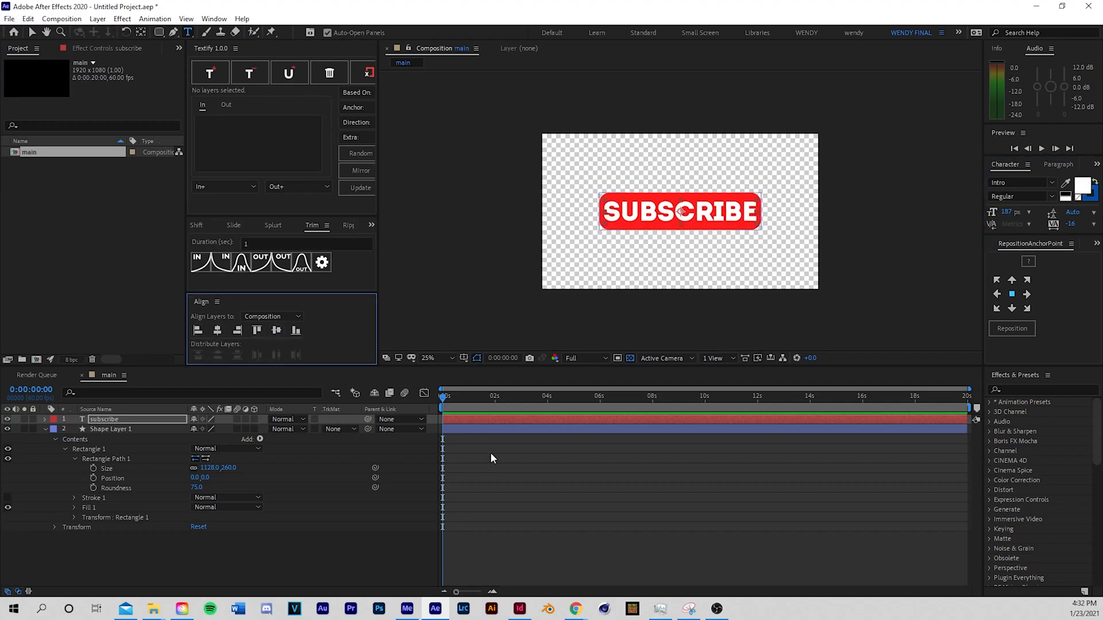
left_click(642, 511)
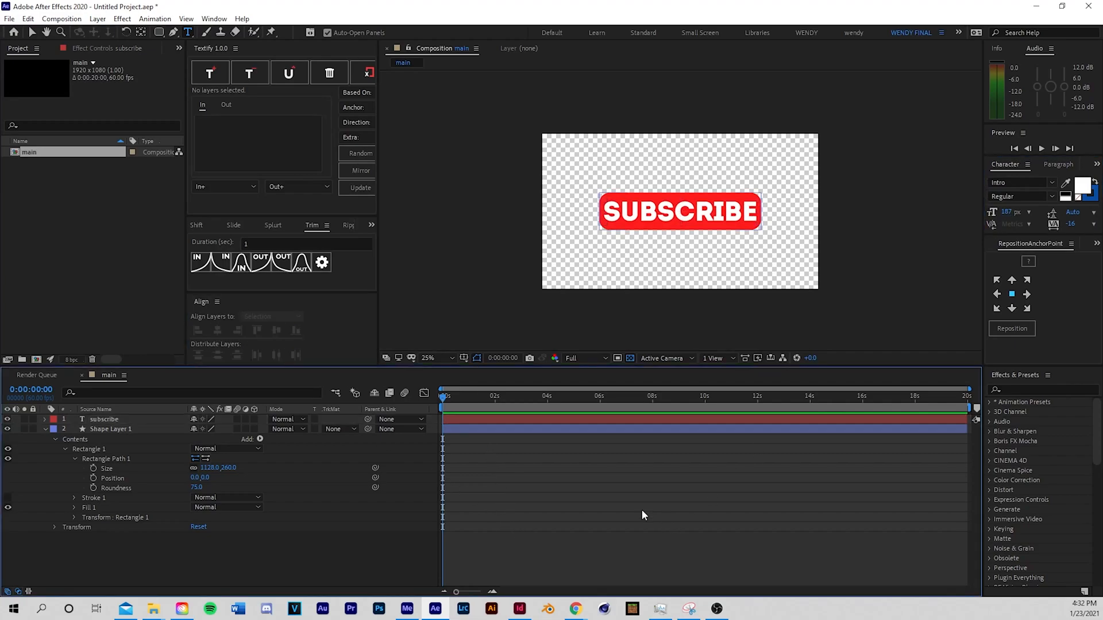
Scale the "subscribe" text layer down to 90%
left_click(464, 420)
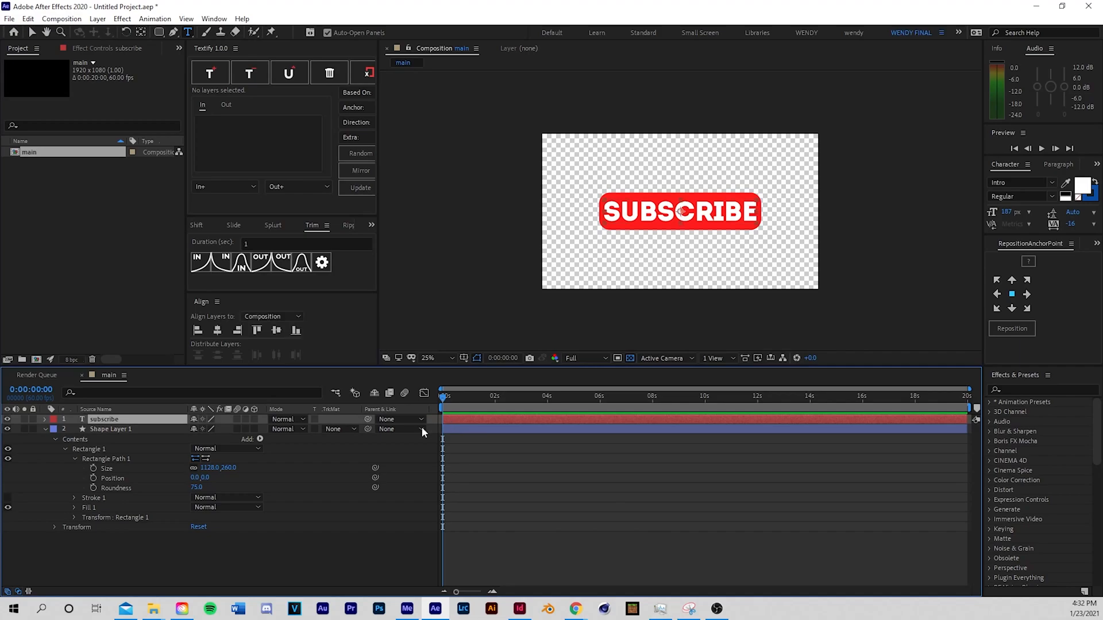
key("s")
left_click_drag(228, 428, 231, 439)
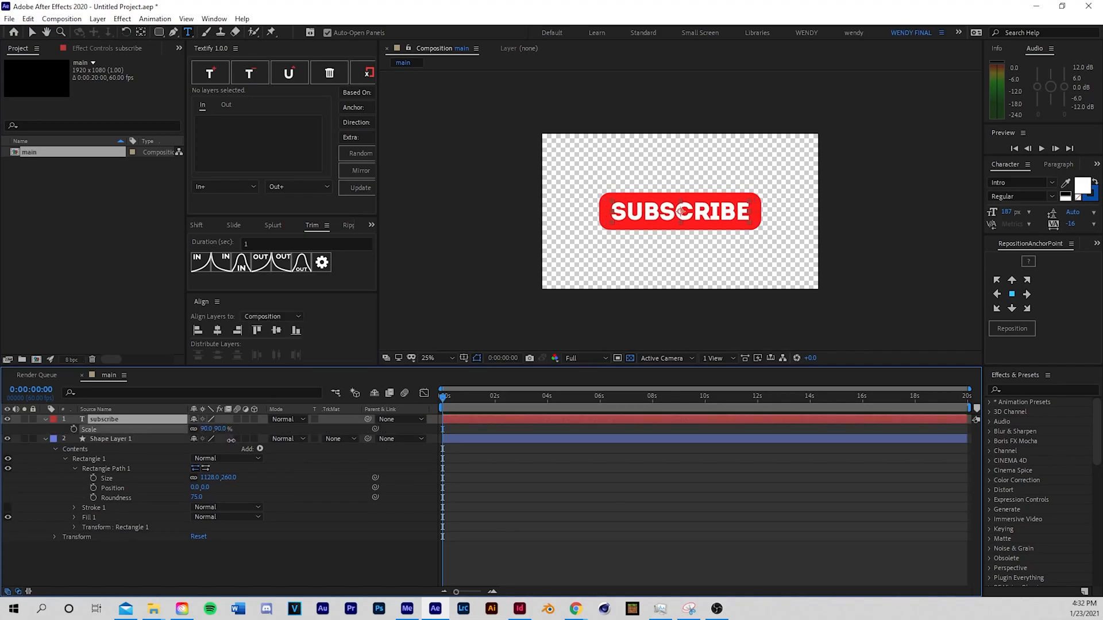
left_click(522, 529)
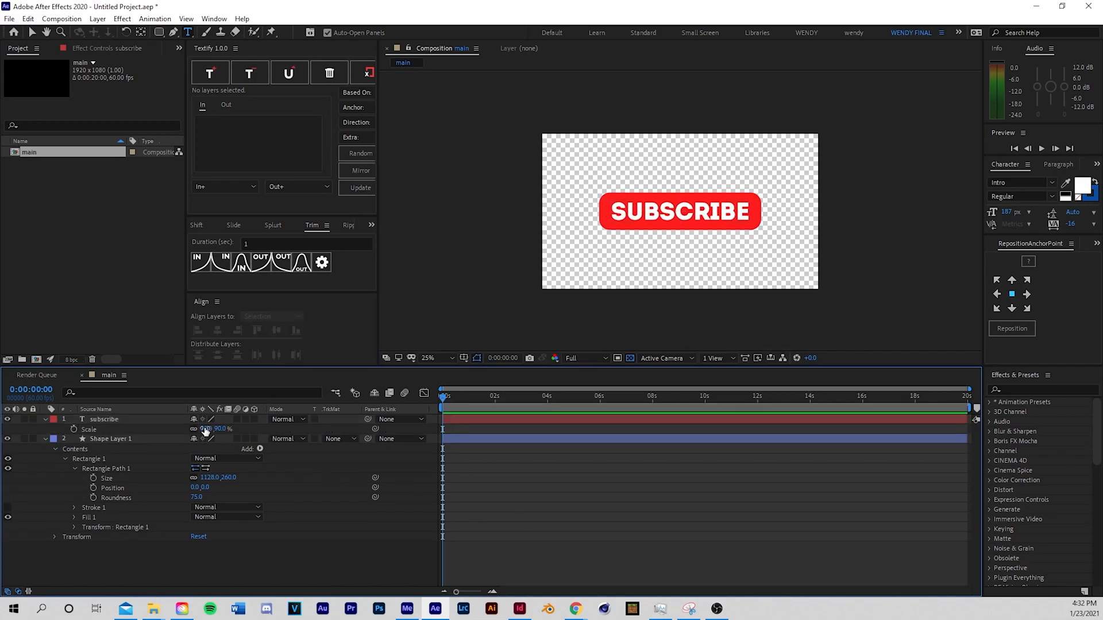
Pre-compose the text and rectangle layers together into a new composition named "sub but", moving all attributes into it
left_click(157, 418)
left_click(140, 440, "ctrl")
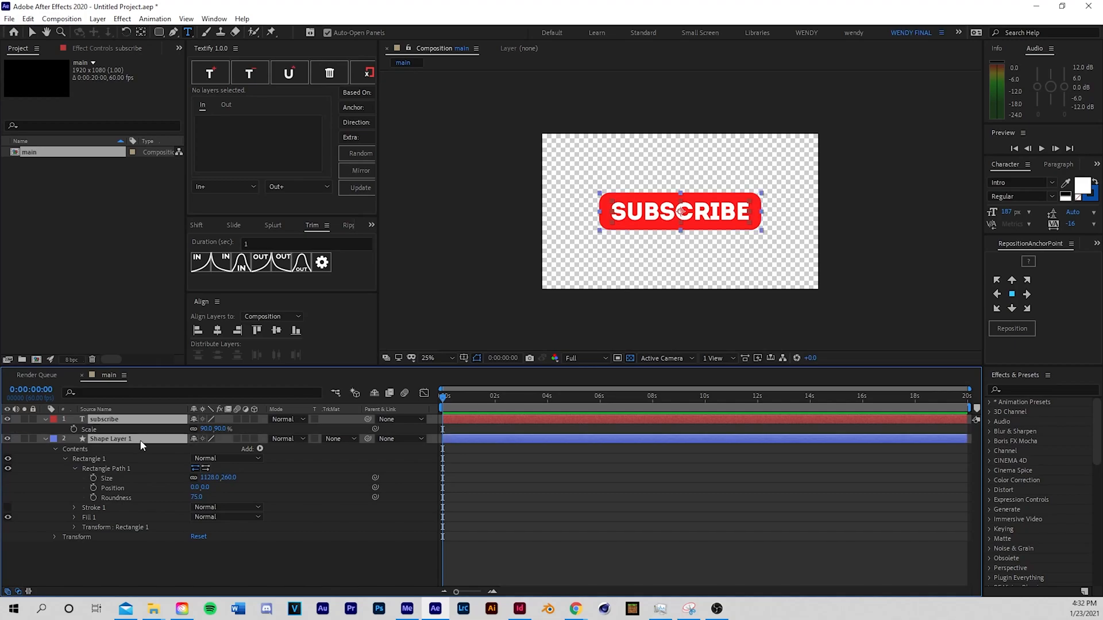
left_click(46, 420)
right_click(98, 419)
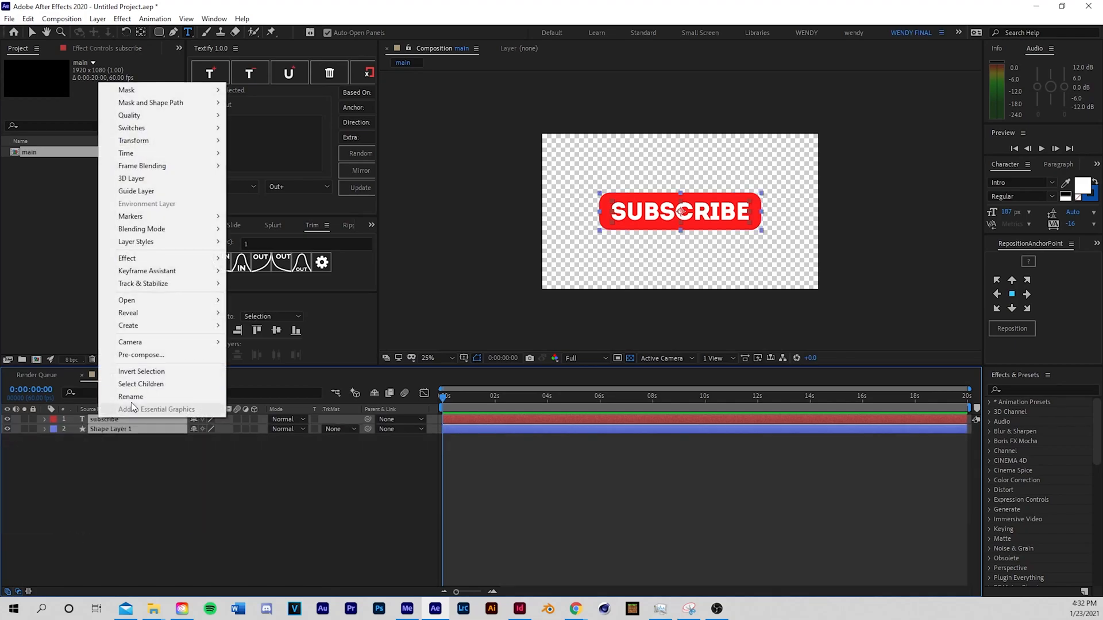
left_click(144, 354)
type("sub but")
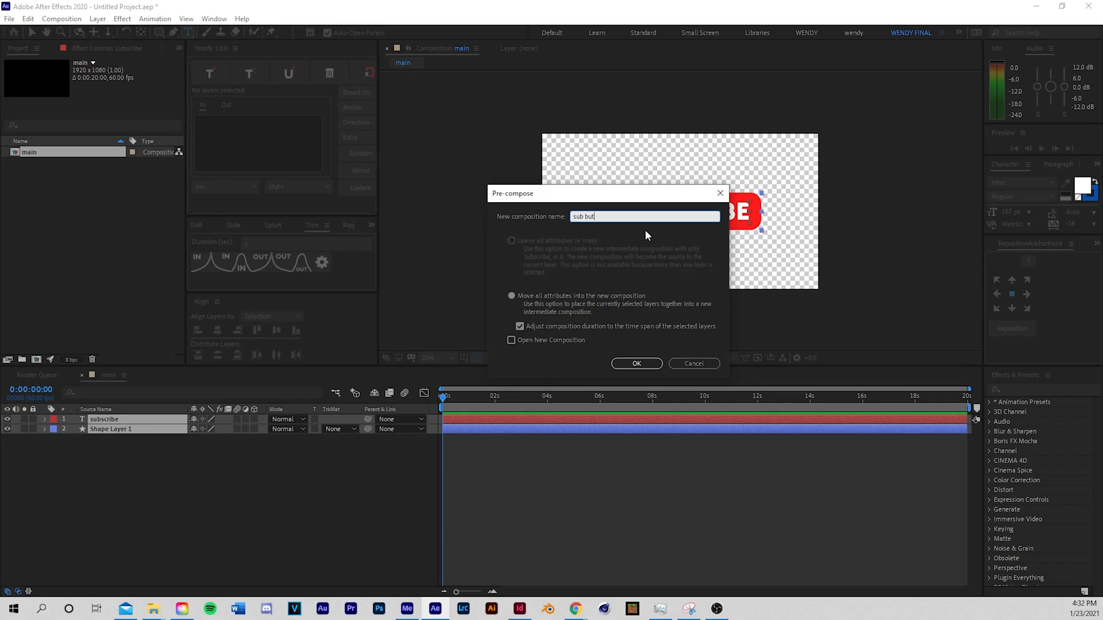
left_click(720, 193)
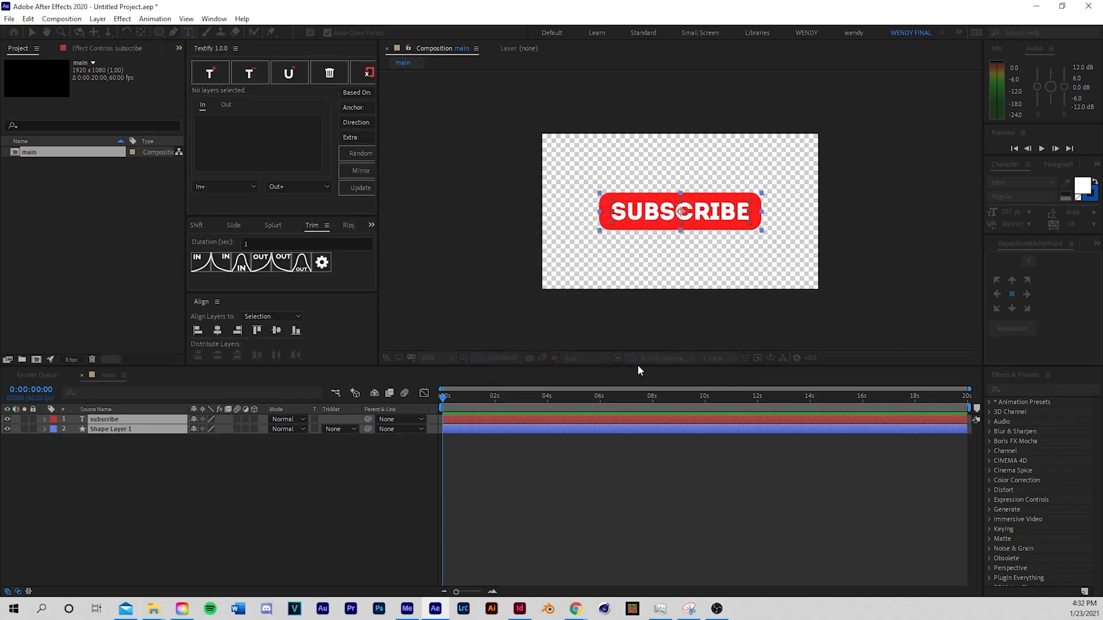
Pre-compose only the red rectangle layer into a new composition named "BG", moving all attributes into it
left_click(124, 430)
right_click(124, 431)
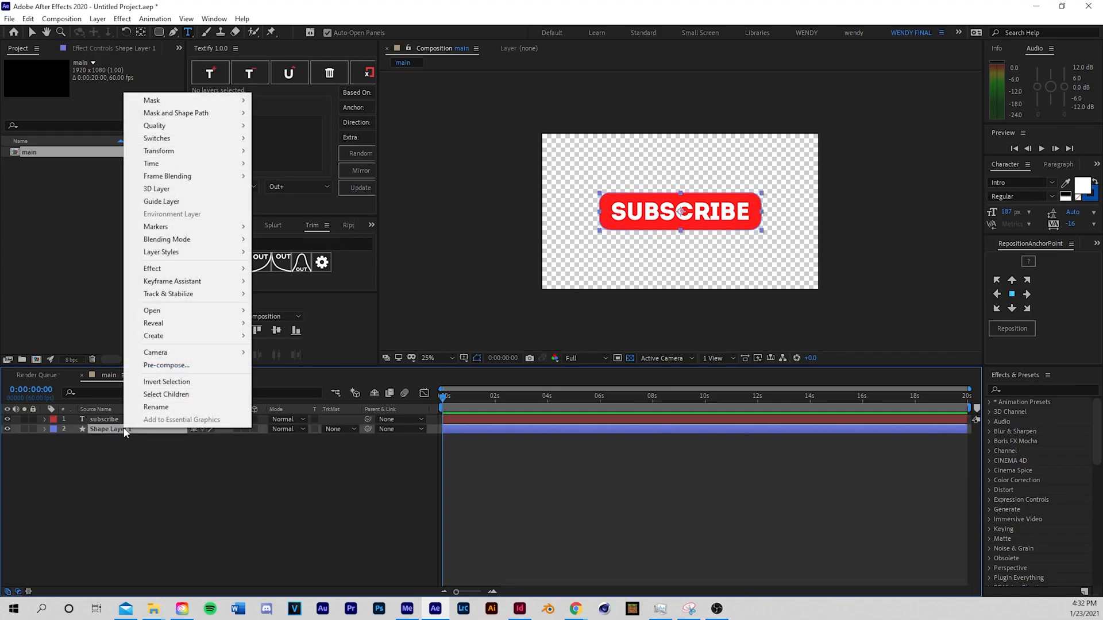
left_click(166, 365)
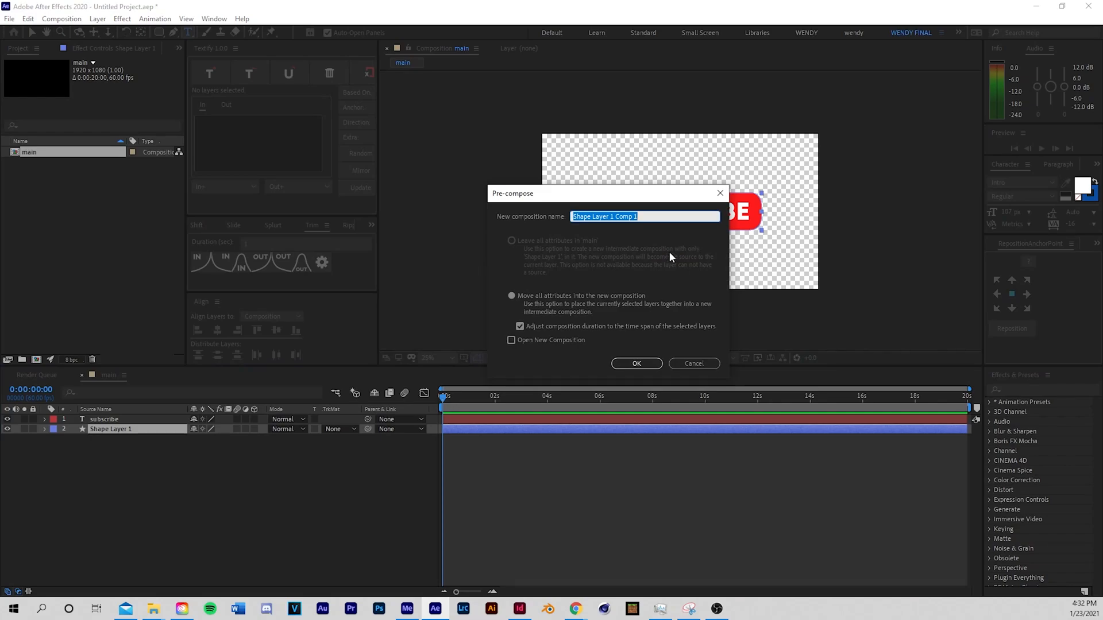
type("BG")
left_click(540, 297)
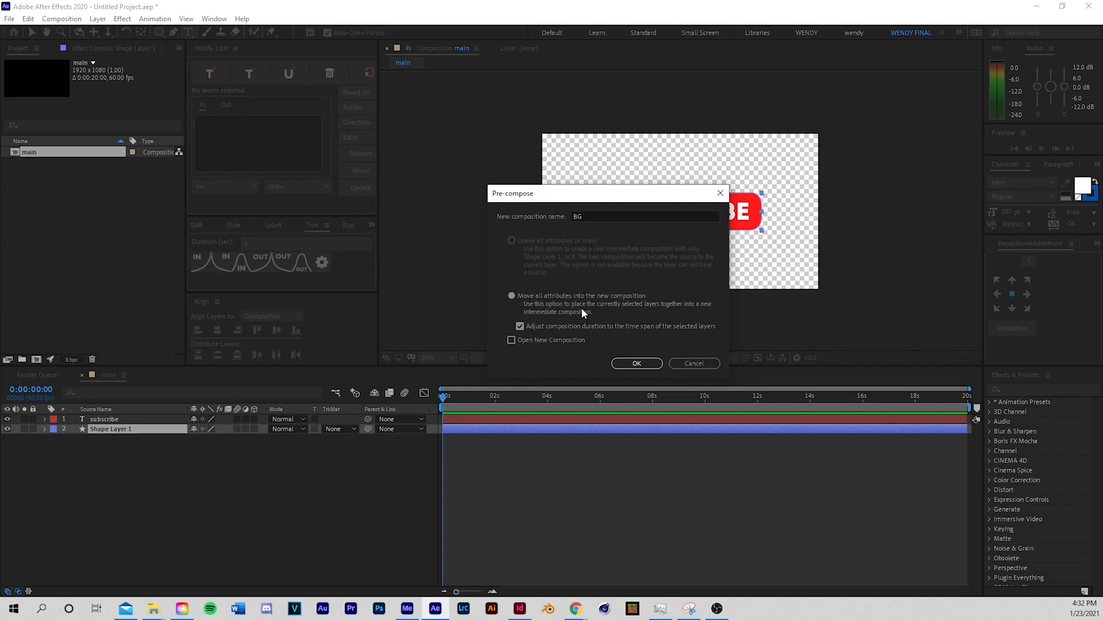
left_click(637, 366)
left_click(464, 455)
left_click(475, 396)
key("Home")
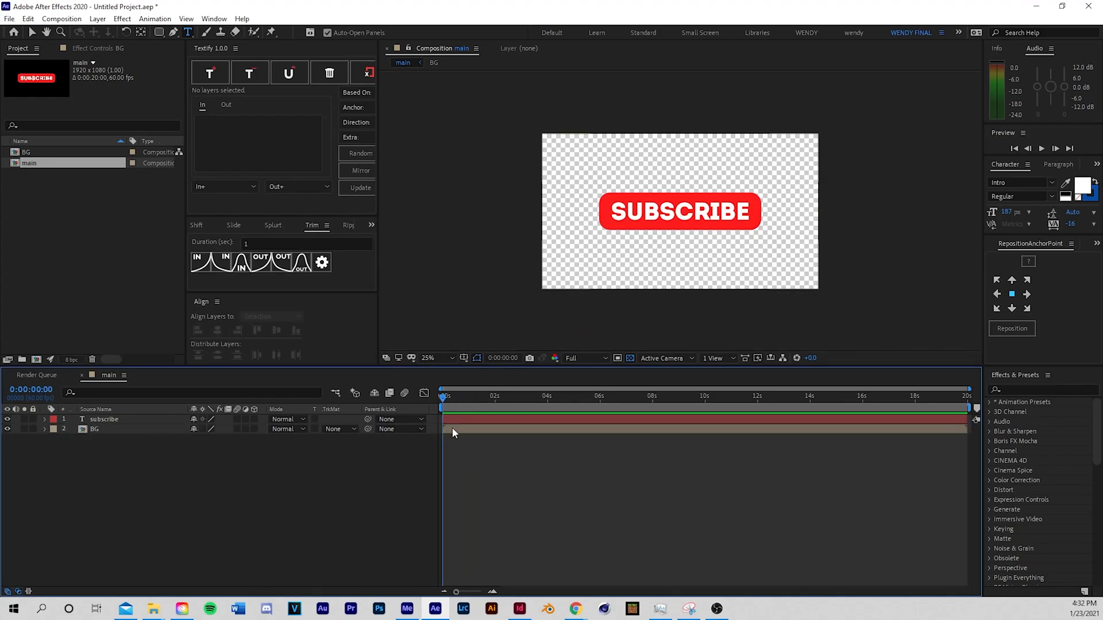
Open the BG composition from the main composition and go to its first frame
left_click(457, 429)
left_click(462, 460)
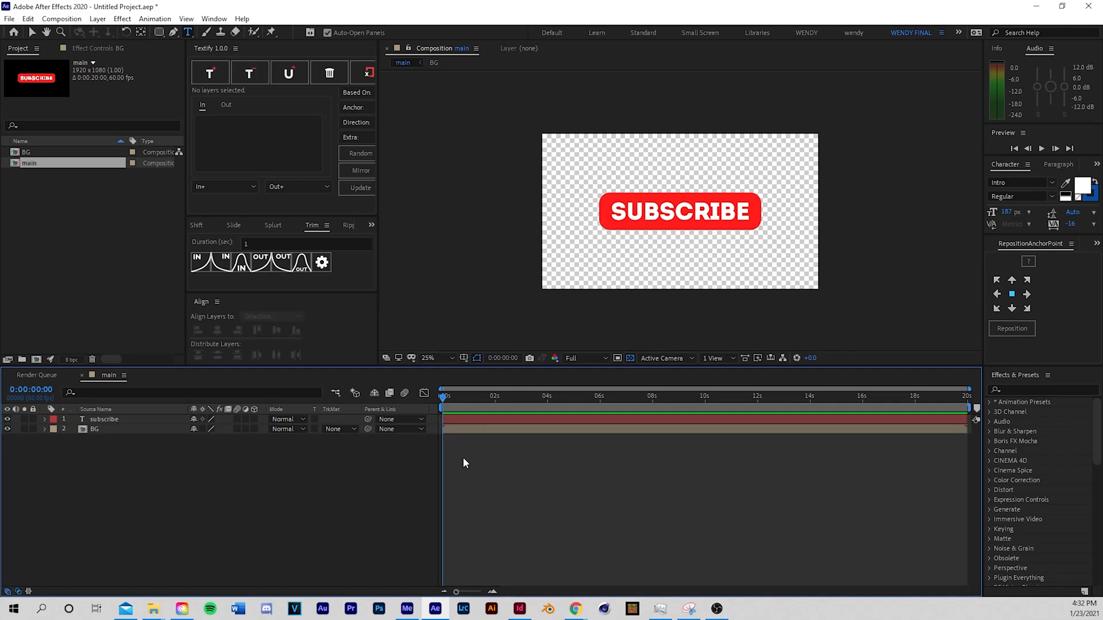
double_click(453, 428)
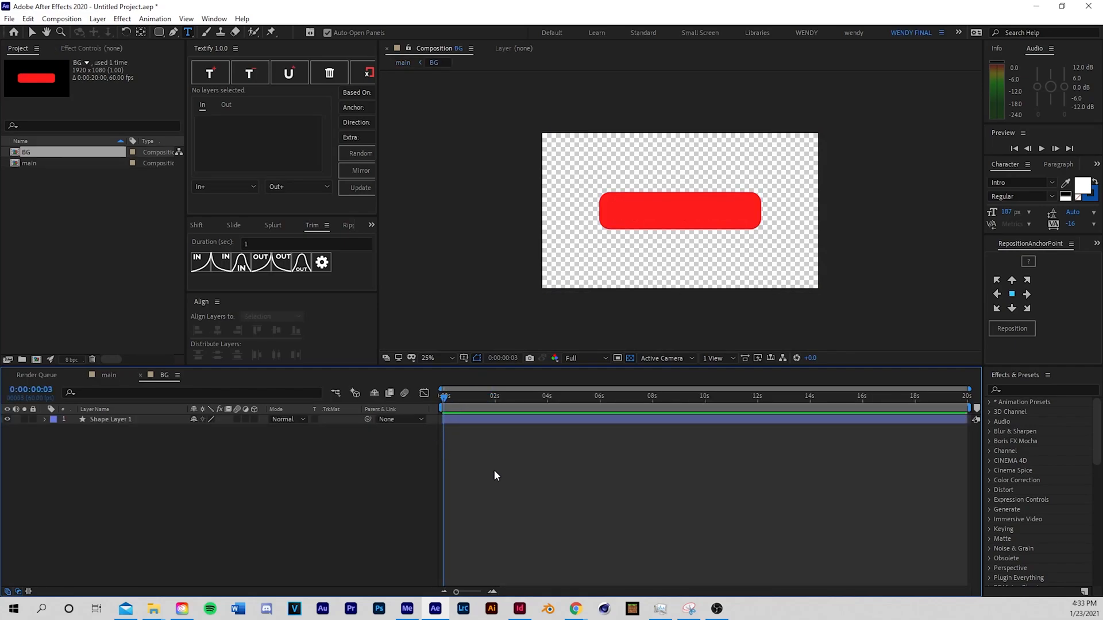
key("Home")
left_click(109, 374)
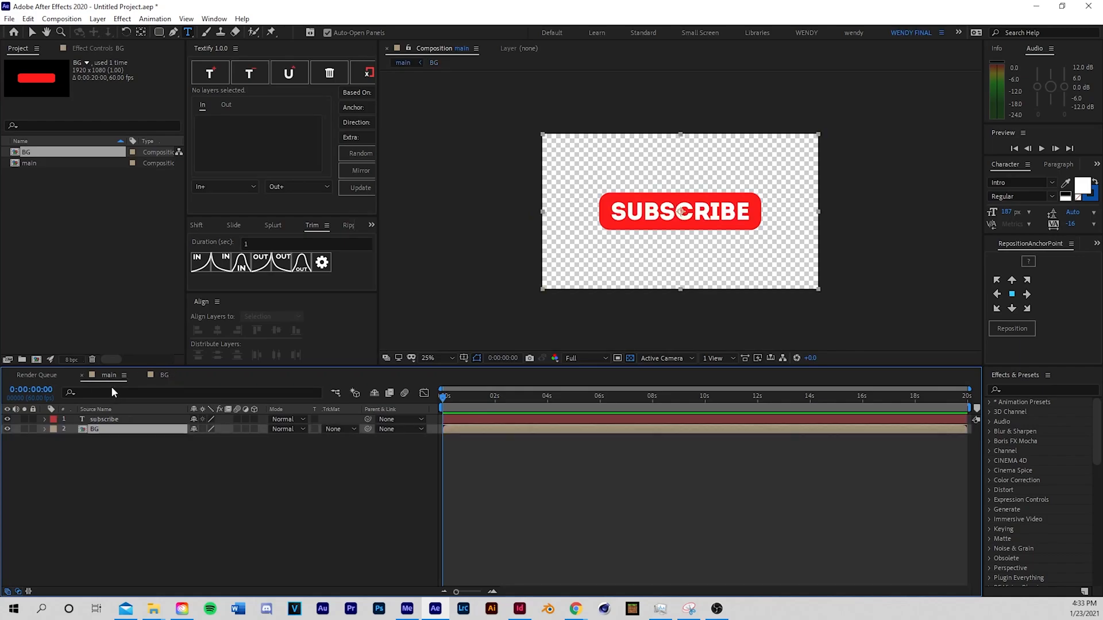
left_click(164, 375)
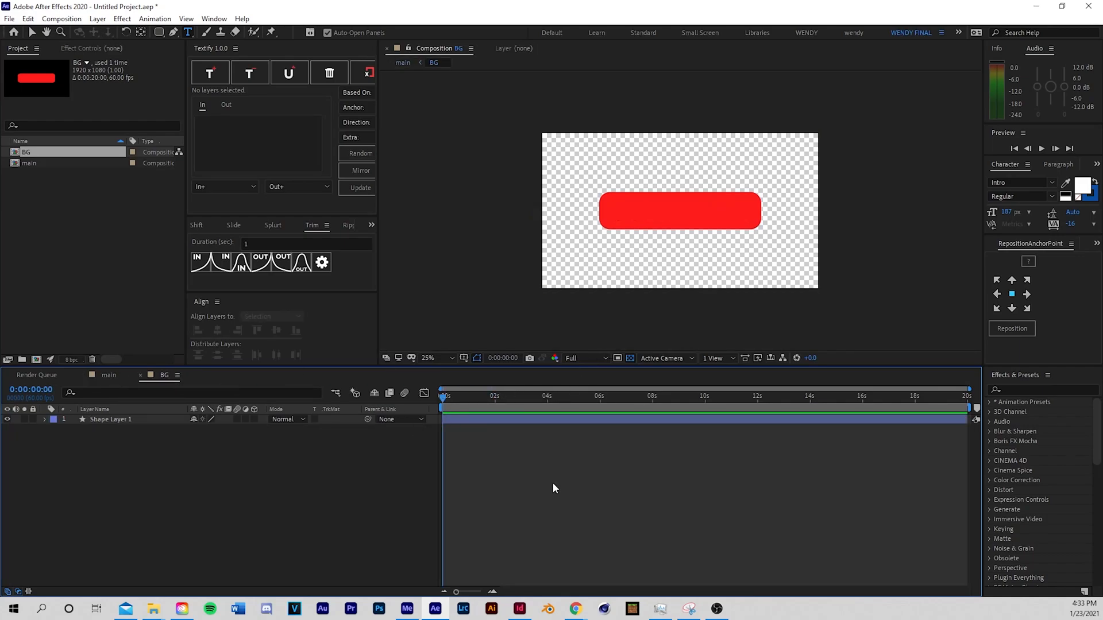
Draw a small circle with the Ellipse tool just above the red rectangle's upper-left corner and fill it with white
key("period")
key("period")
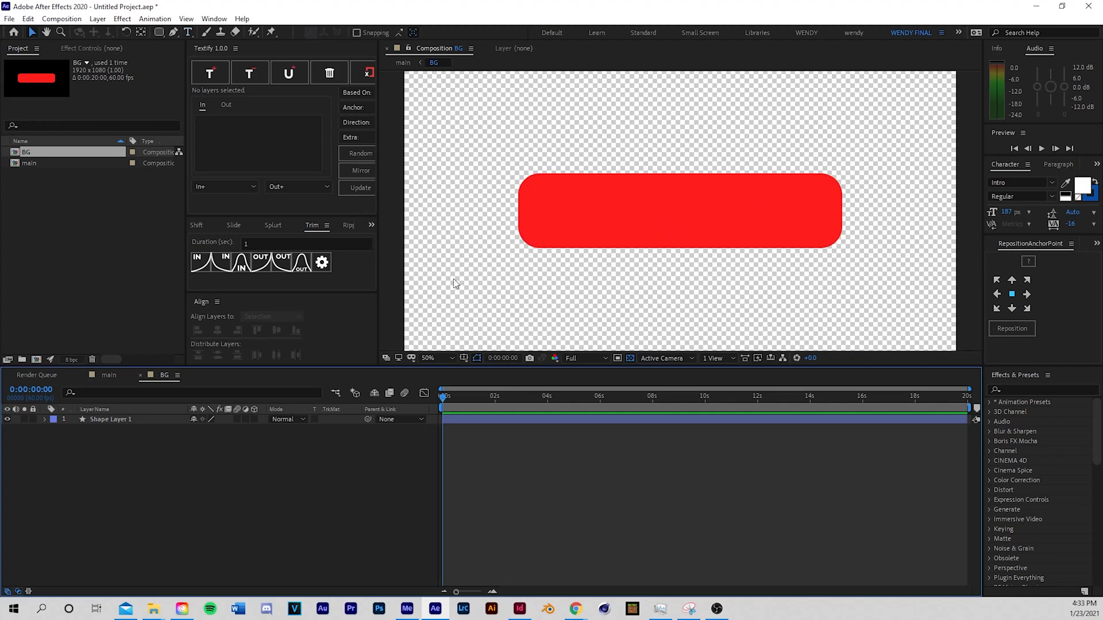
left_click(159, 33)
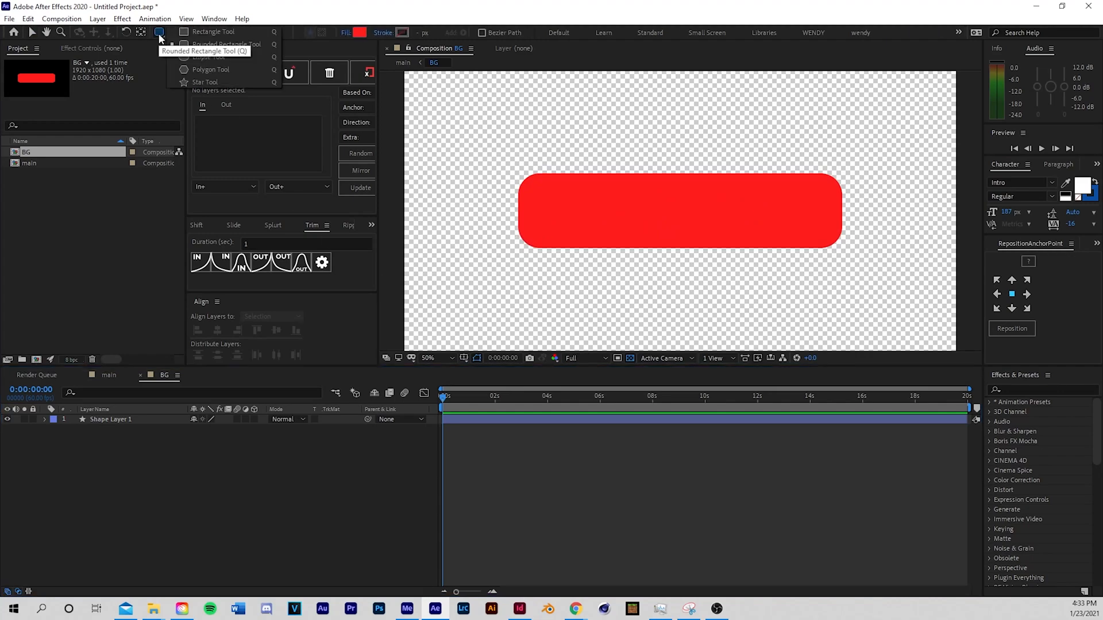
left_click(199, 57)
left_click_drag(487, 126, 509, 147)
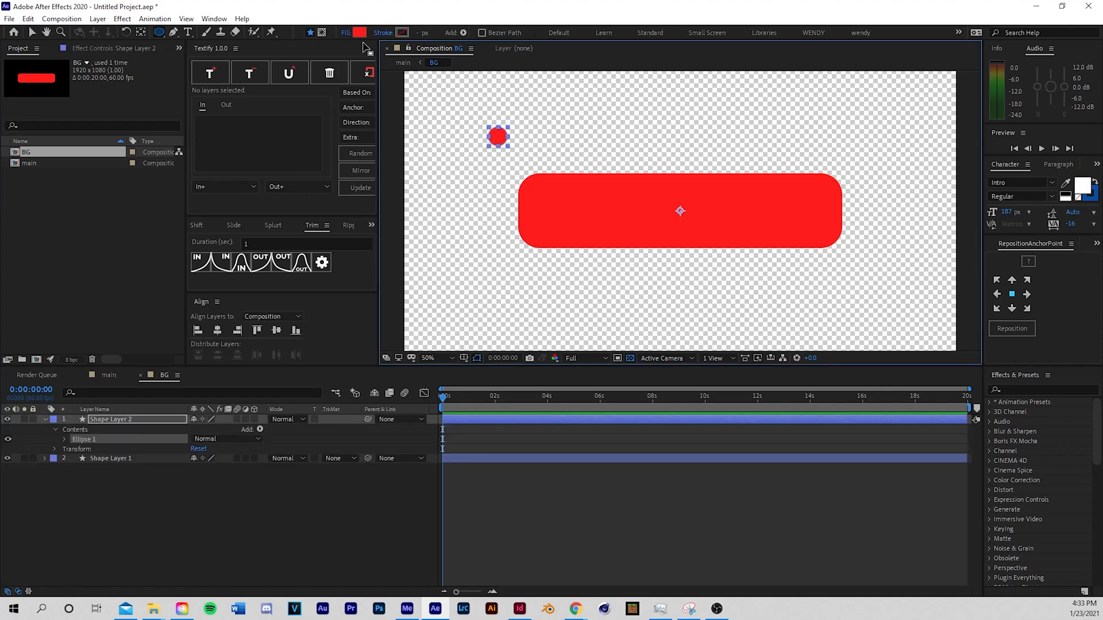
left_click(359, 32)
left_click_drag(298, 218, 265, 180)
left_click(555, 205)
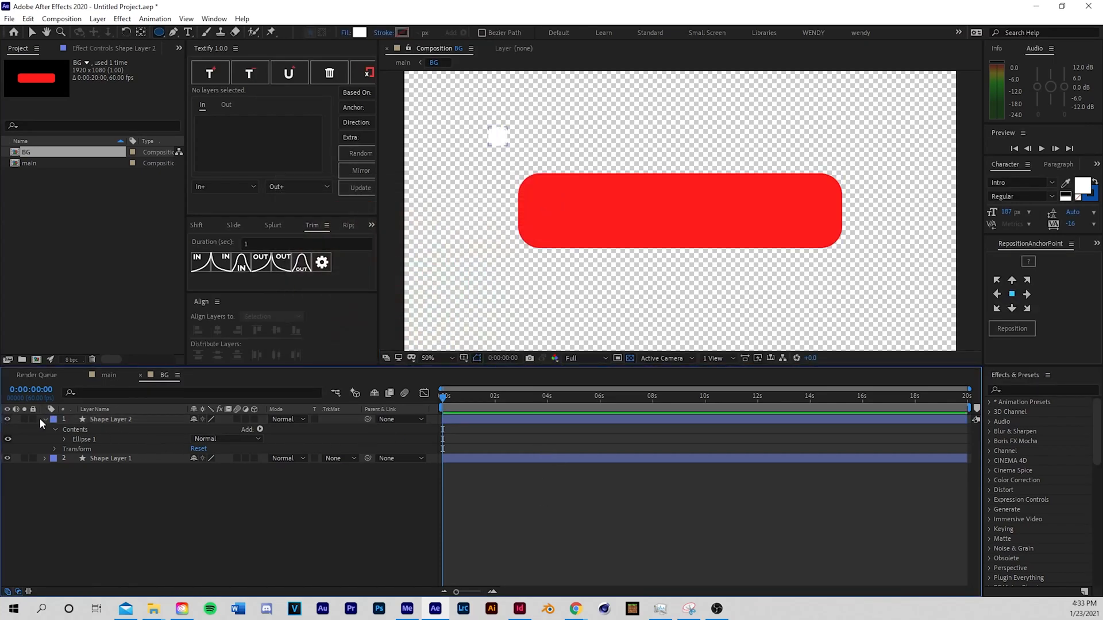
Rename the red rectangle's layer as "RECT"
left_click(115, 459)
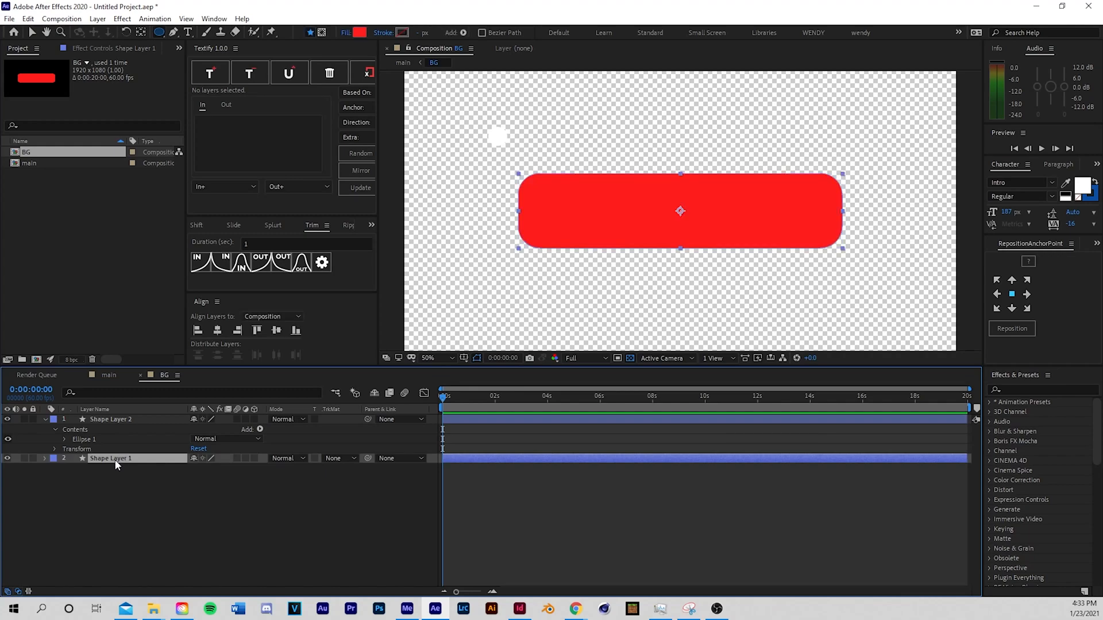
key("Return")
type("RECT")
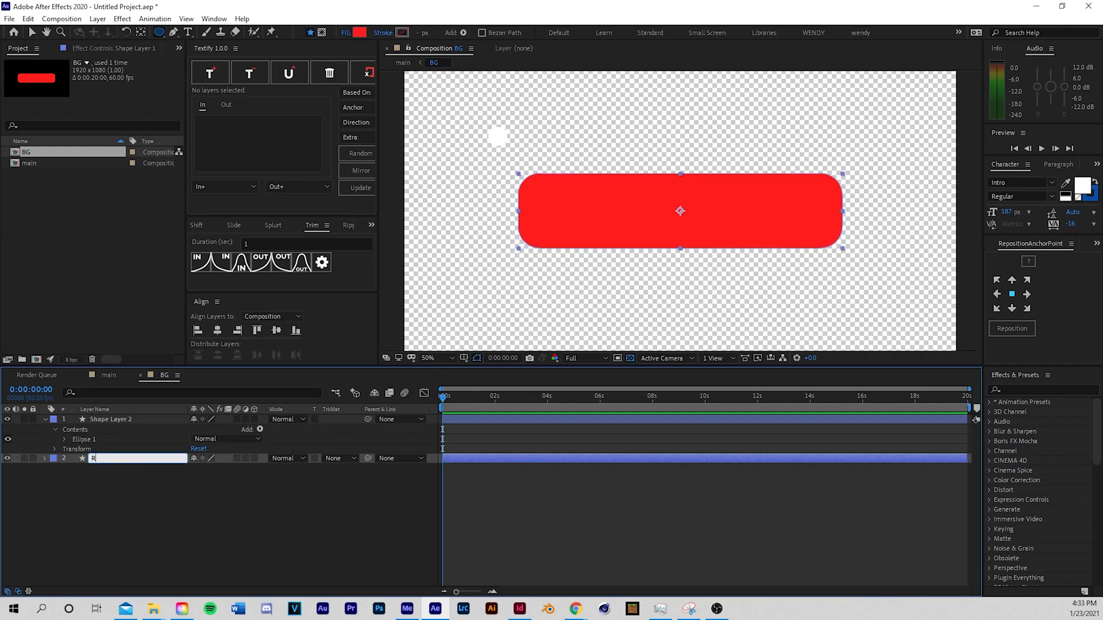
left_click(131, 464)
Add a Repeater with 48 copies to the white circle's layer and turn off the transparency grid
left_click(127, 420)
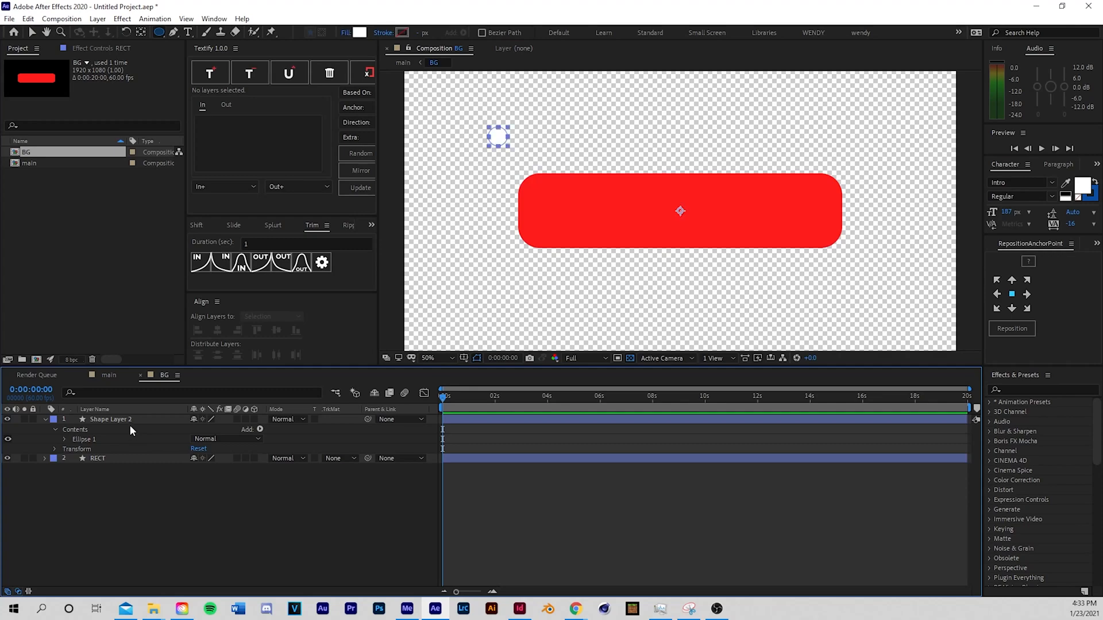
left_click(260, 429)
left_click(313, 341)
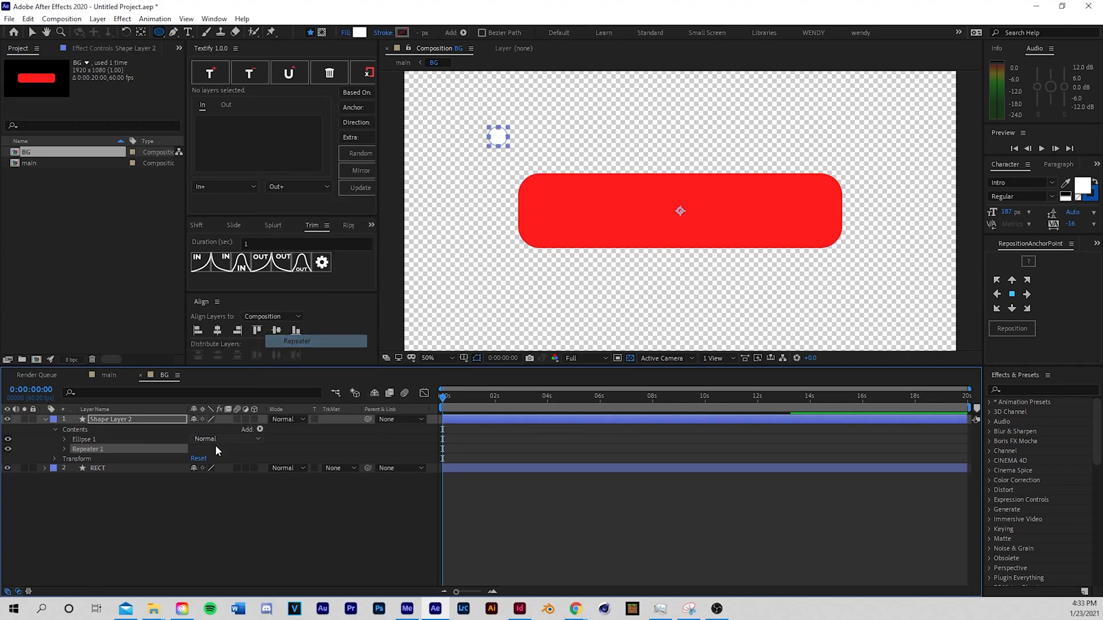
left_click(64, 449)
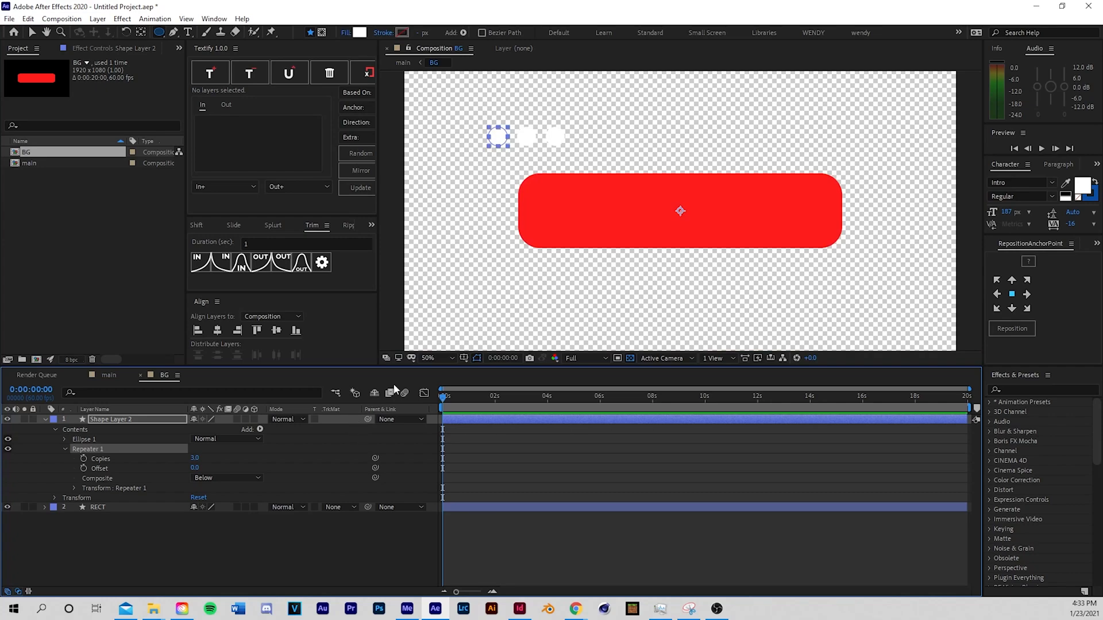
left_click(75, 491)
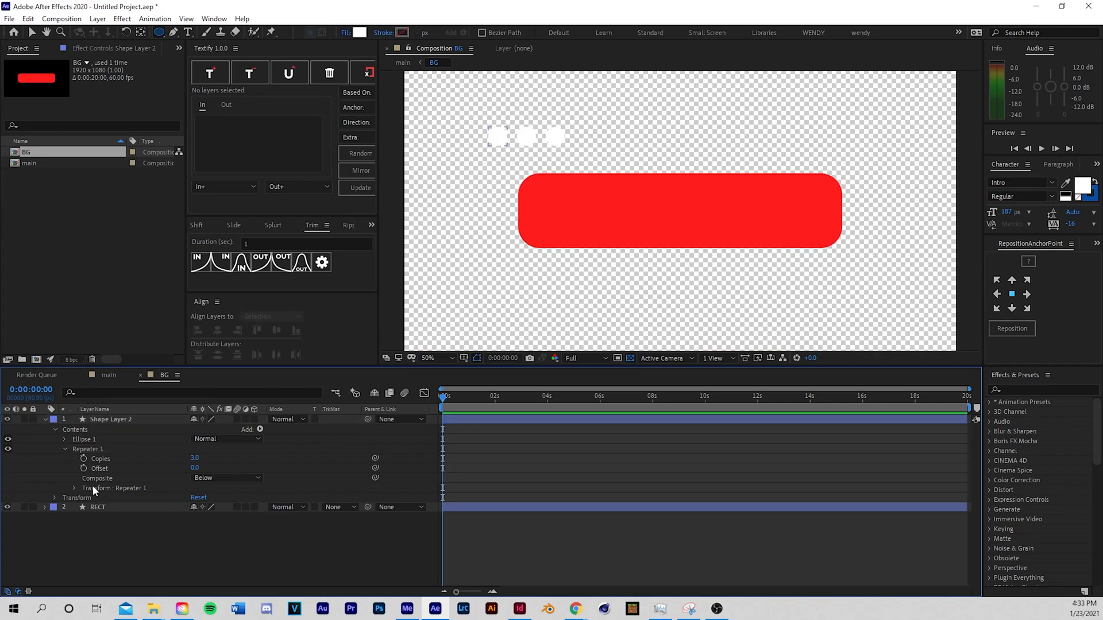
left_click(74, 488)
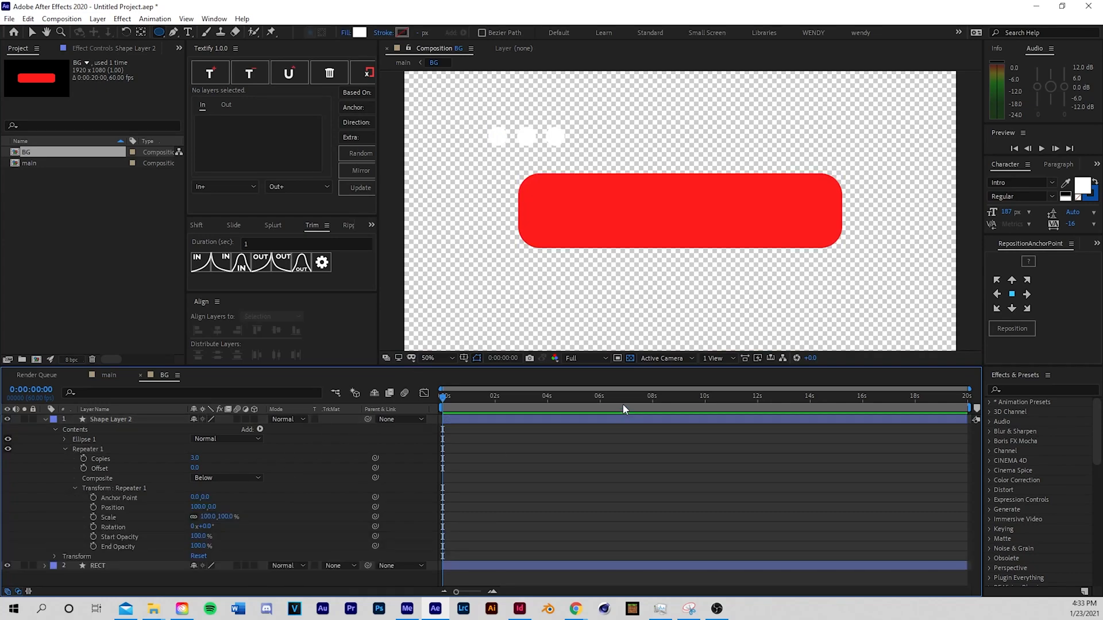
left_click(628, 359)
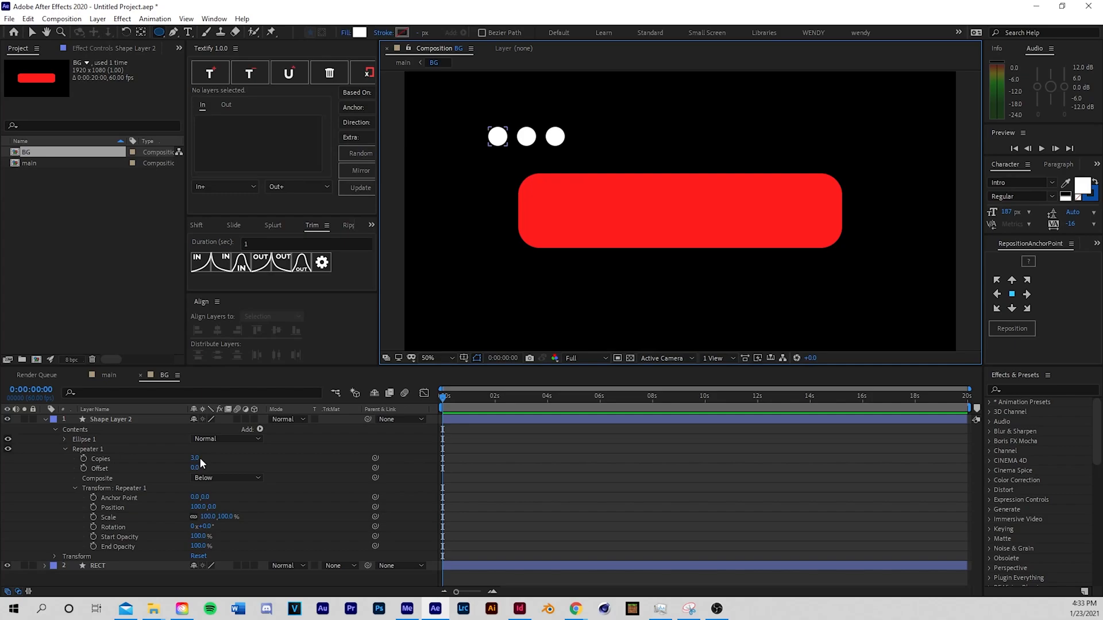
left_click_drag(199, 457, 220, 462)
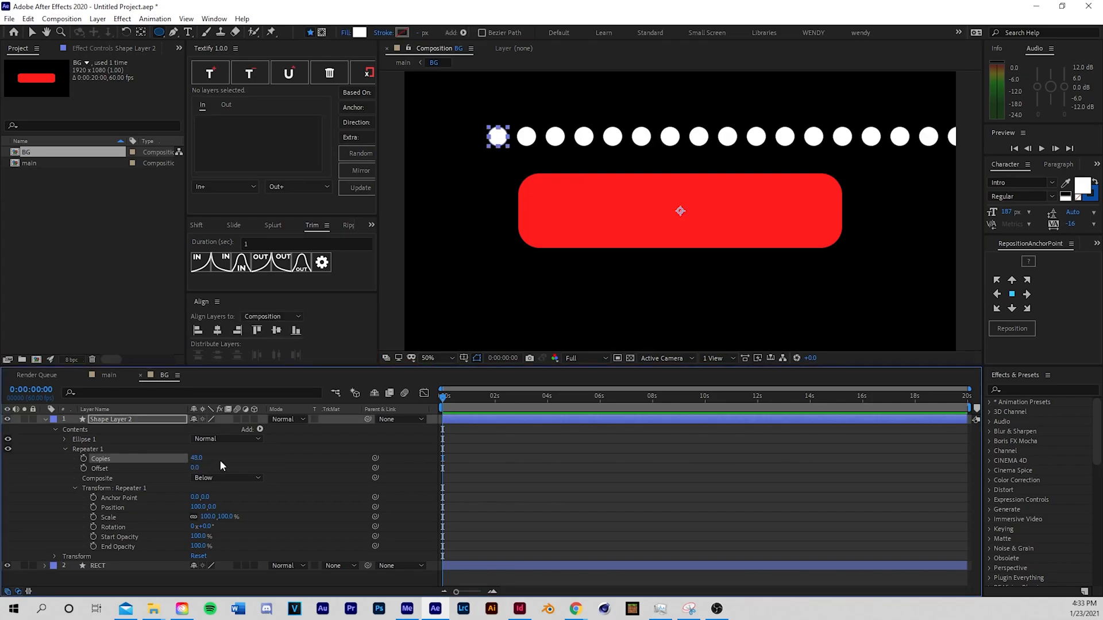
Add a second Repeater to the circle layer and set its transform position to 0, 103
left_click(260, 430)
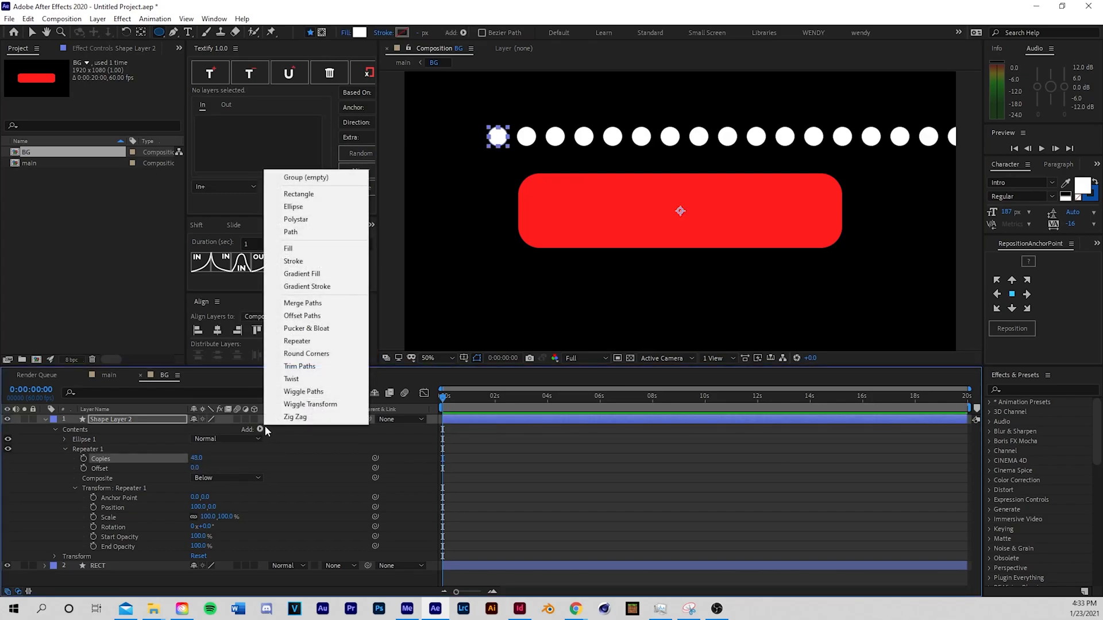
left_click(297, 341)
left_click(65, 557)
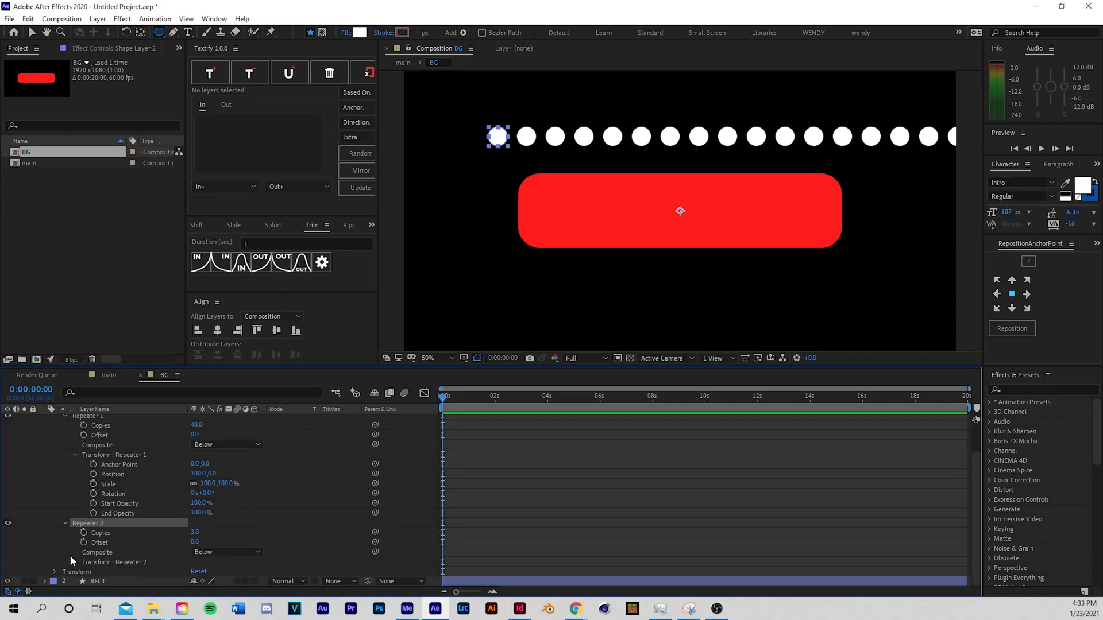
left_click(75, 560)
left_click(193, 522)
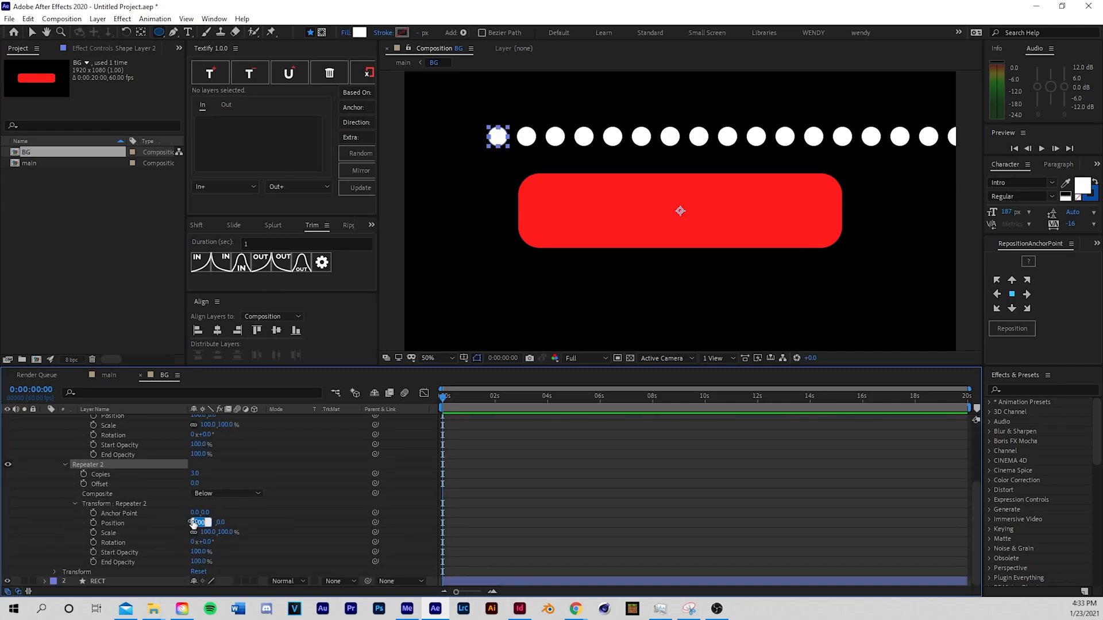
type("0")
key("Tab")
type("65")
key("Return")
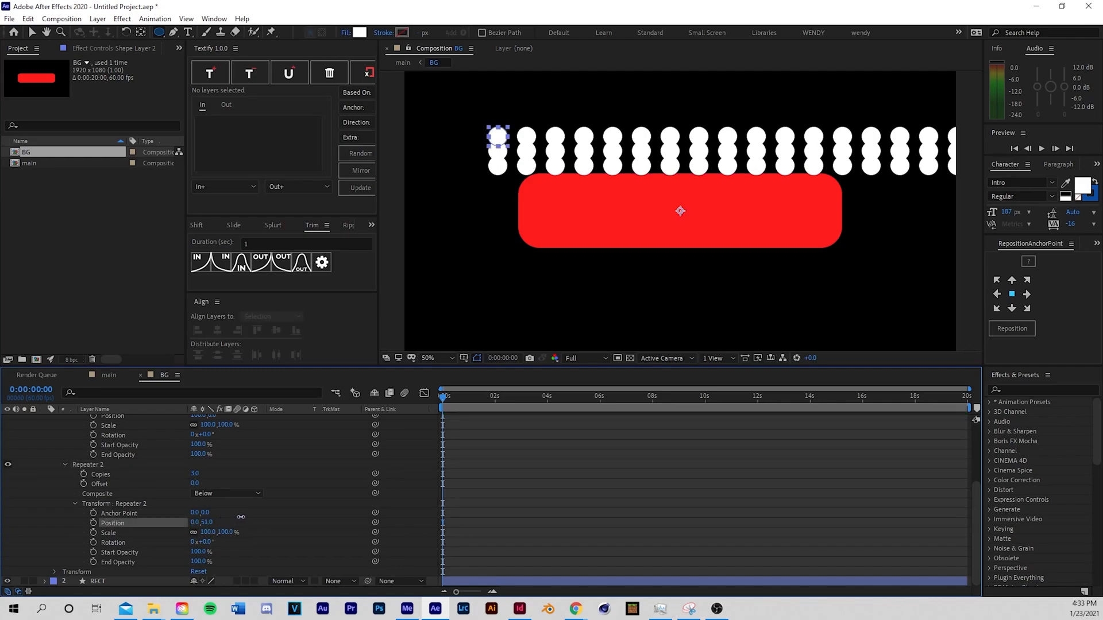
left_click_drag(250, 514, 279, 507)
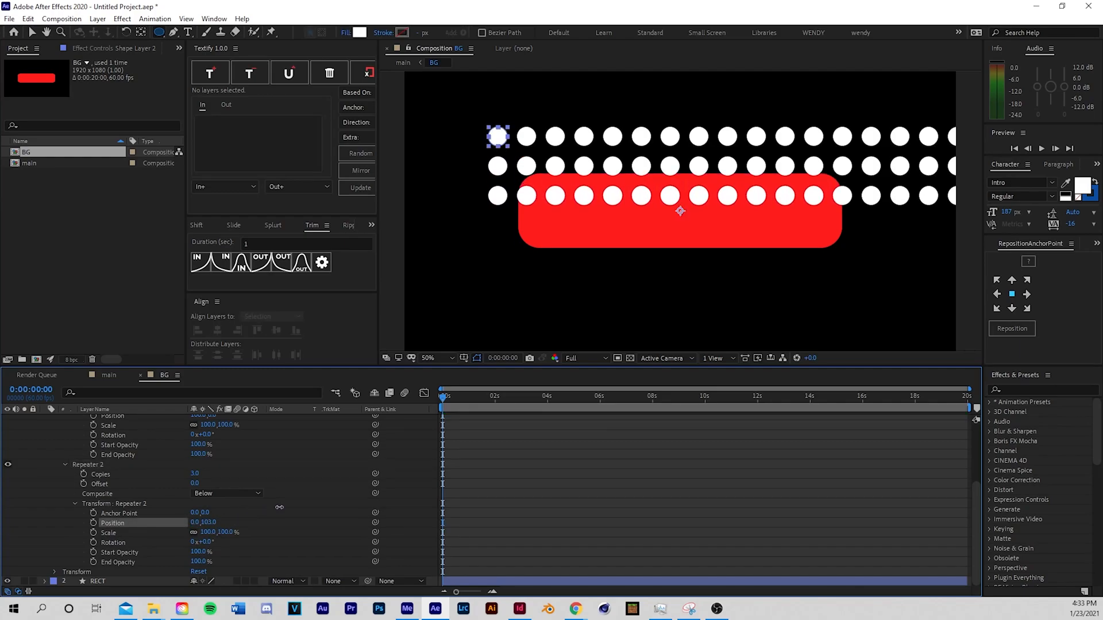
Set the second Repeater's copies to 150 and collapse the circle layer's properties
left_click_drag(202, 476, 287, 480)
scroll(543, 450, "up", 5)
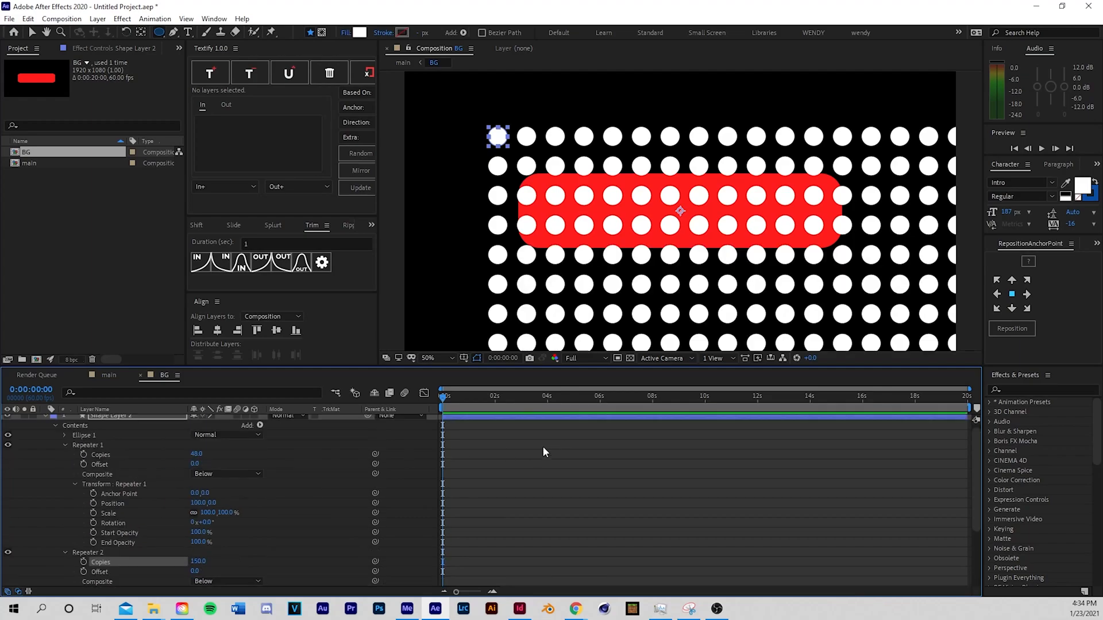
left_click(46, 419)
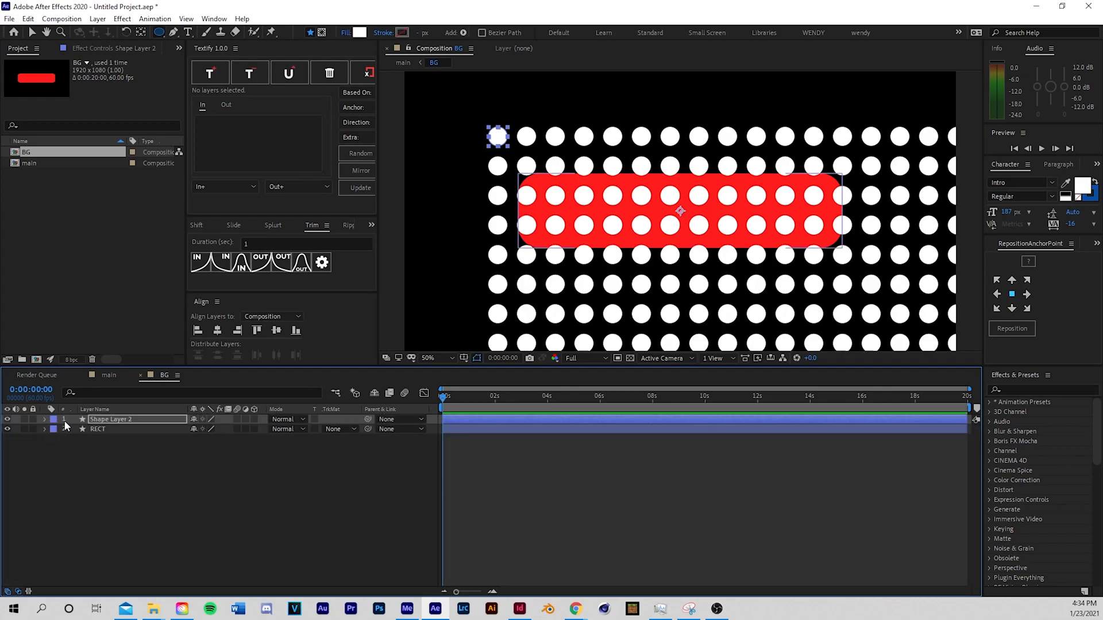
Animate the dot layer's position with a keyframe at the first frame and one at 0:00:19:59 set to 562, 156
key("p")
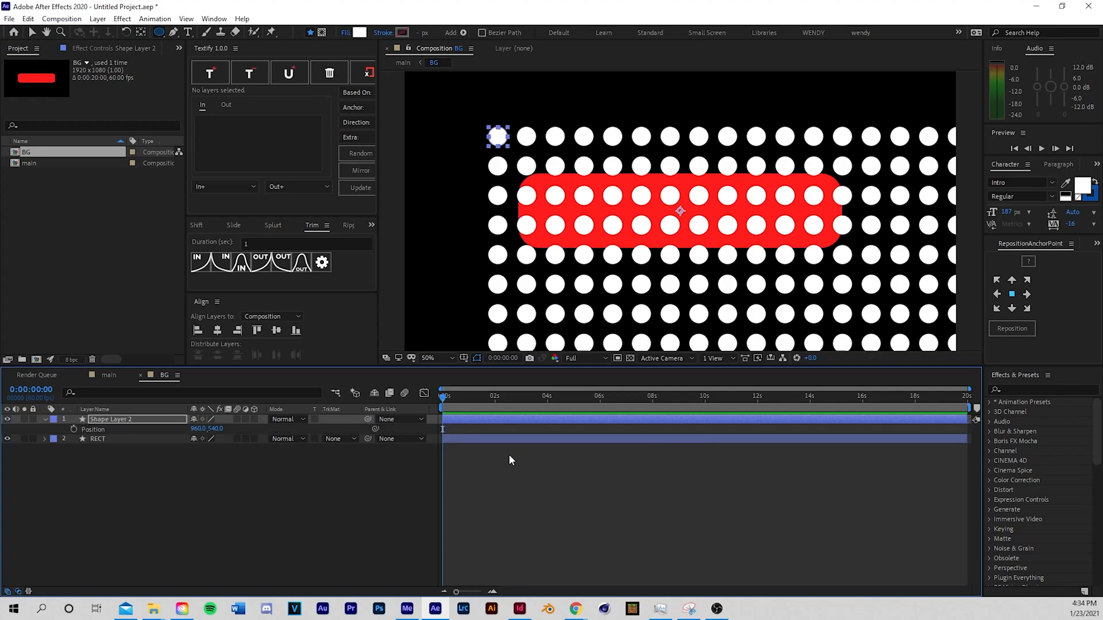
left_click(73, 429)
key("End")
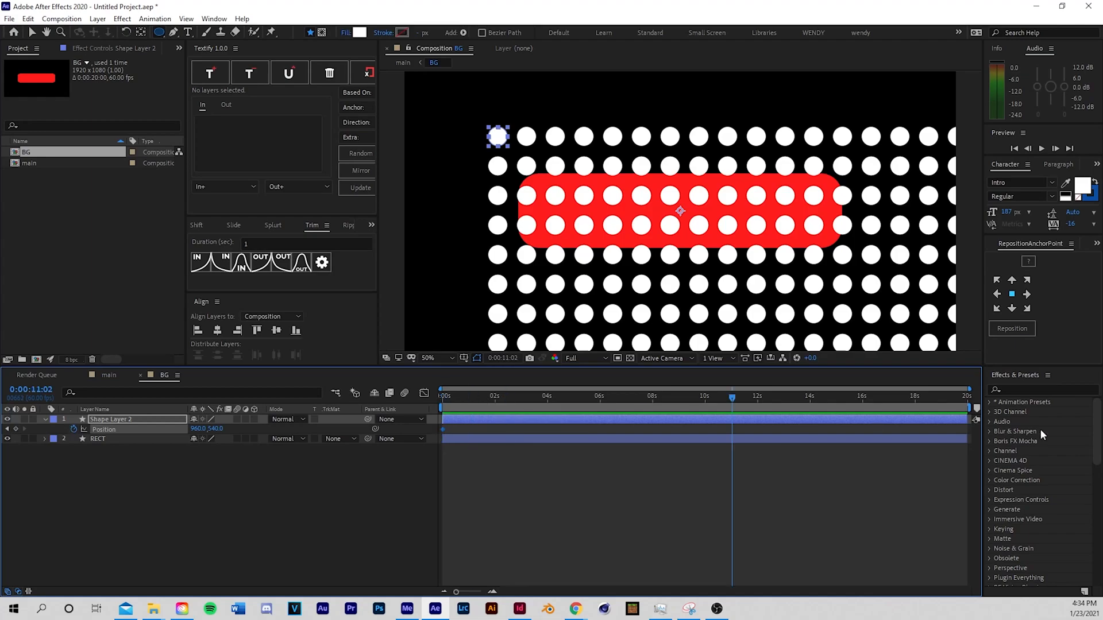
left_click(16, 429)
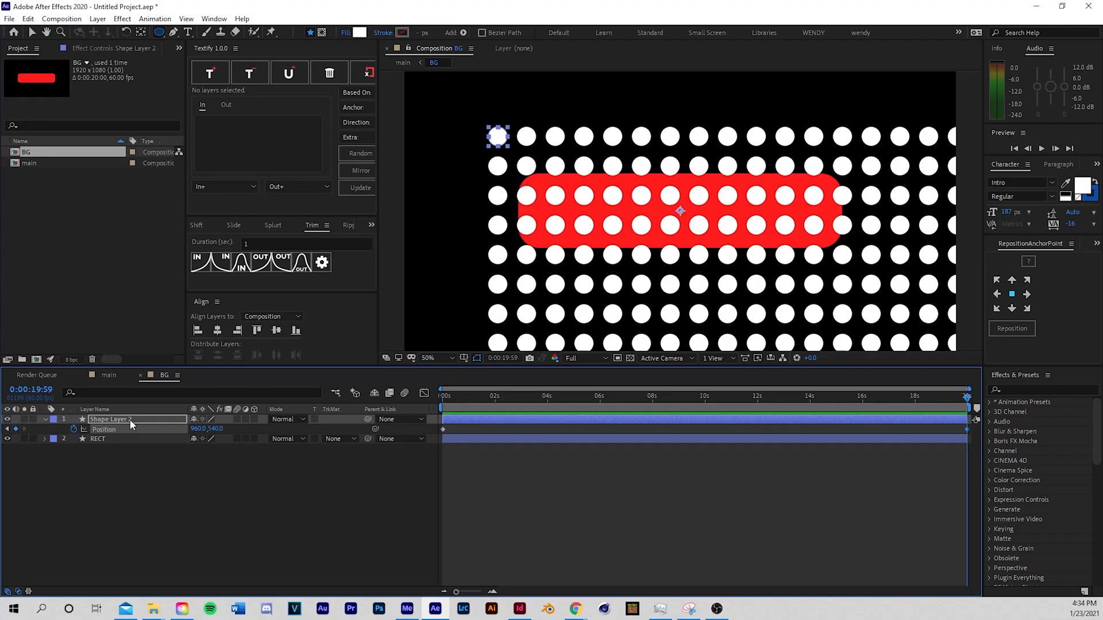
key("comma")
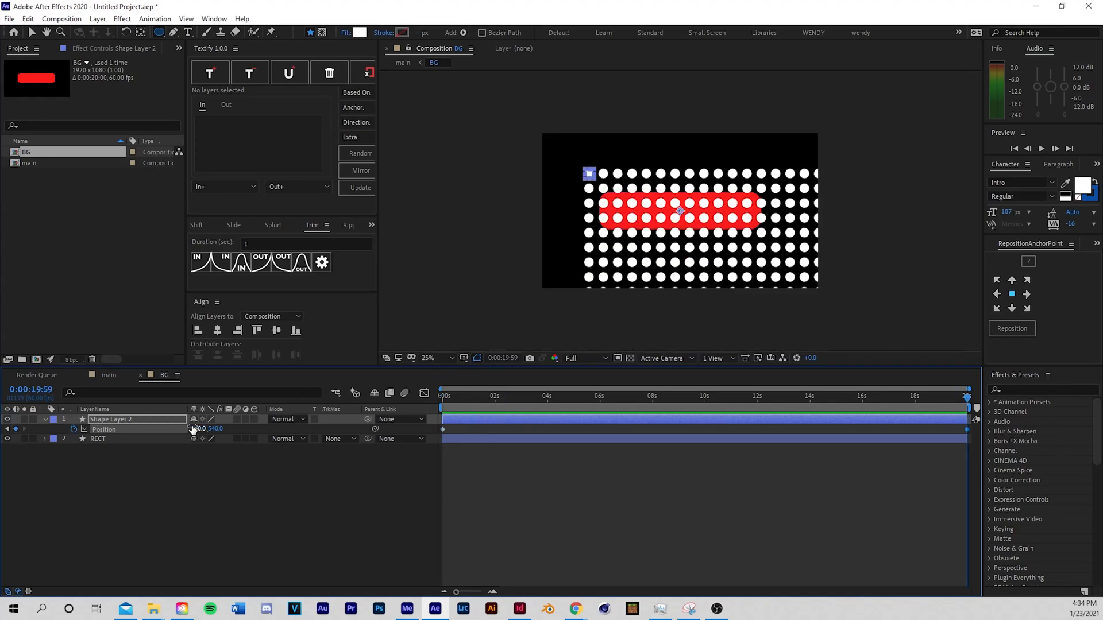
left_click_drag(197, 429, 78, 442)
left_click_drag(215, 429, 43, 439)
Preview the moving dot pattern from the start of the BG composition
key("space")
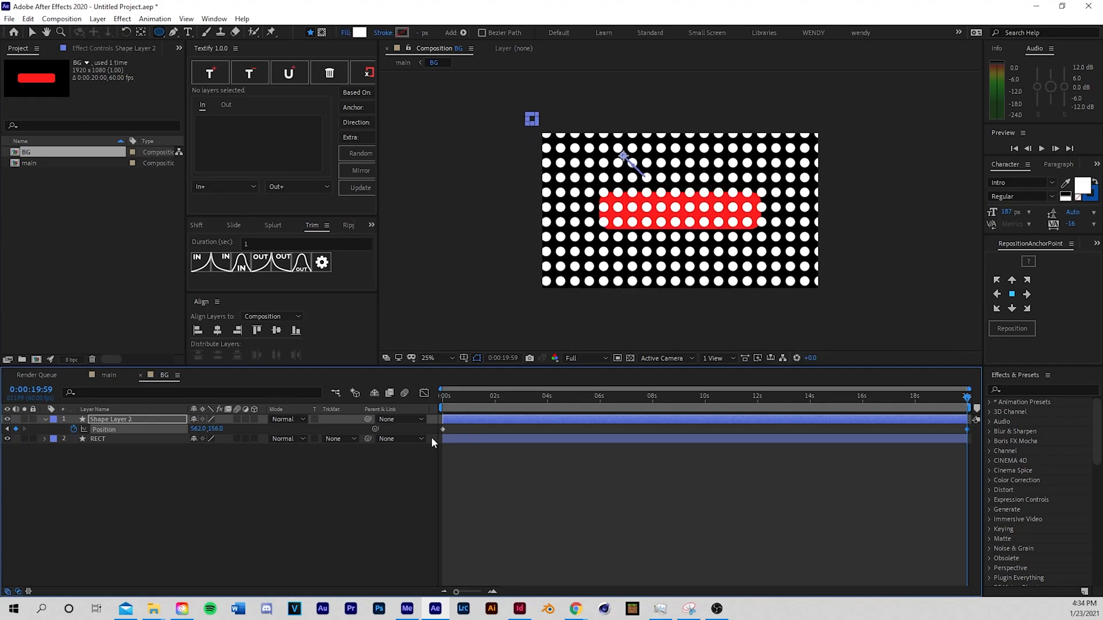
left_click(623, 516)
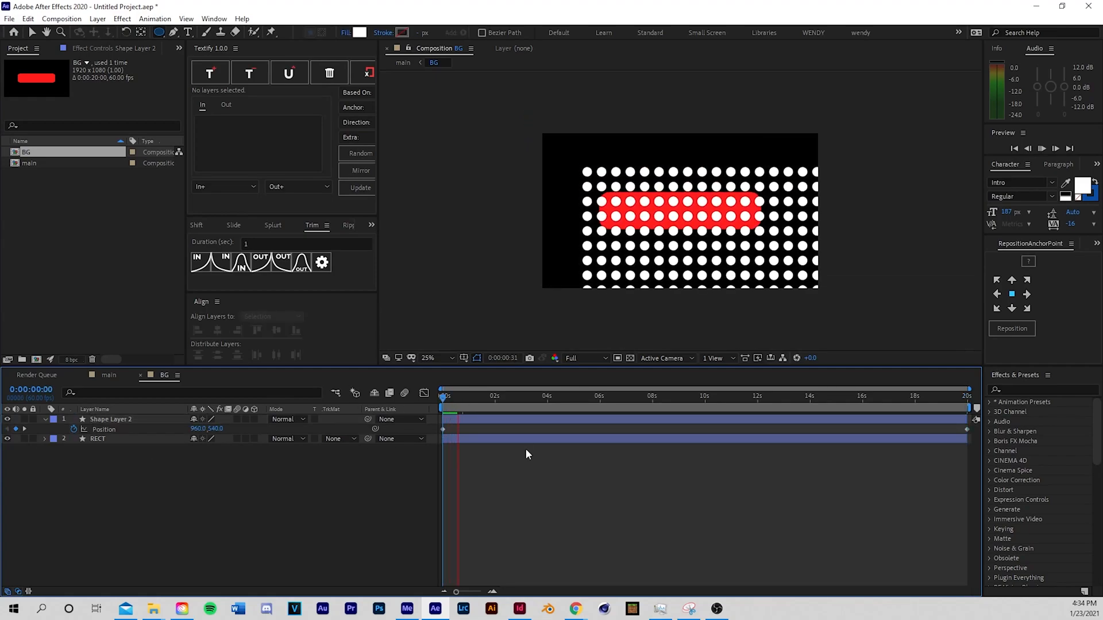
key("space")
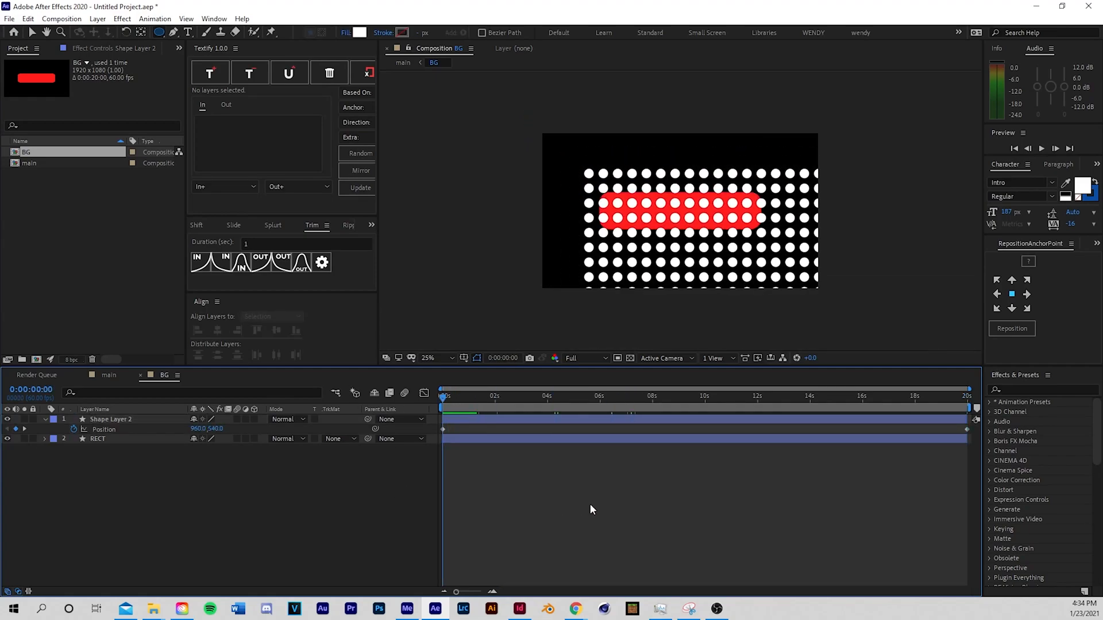
Duplicate the RECT layer and set the copy's track matte to Alpha Inverted Matte "Shape Layer 2"
left_click(101, 438)
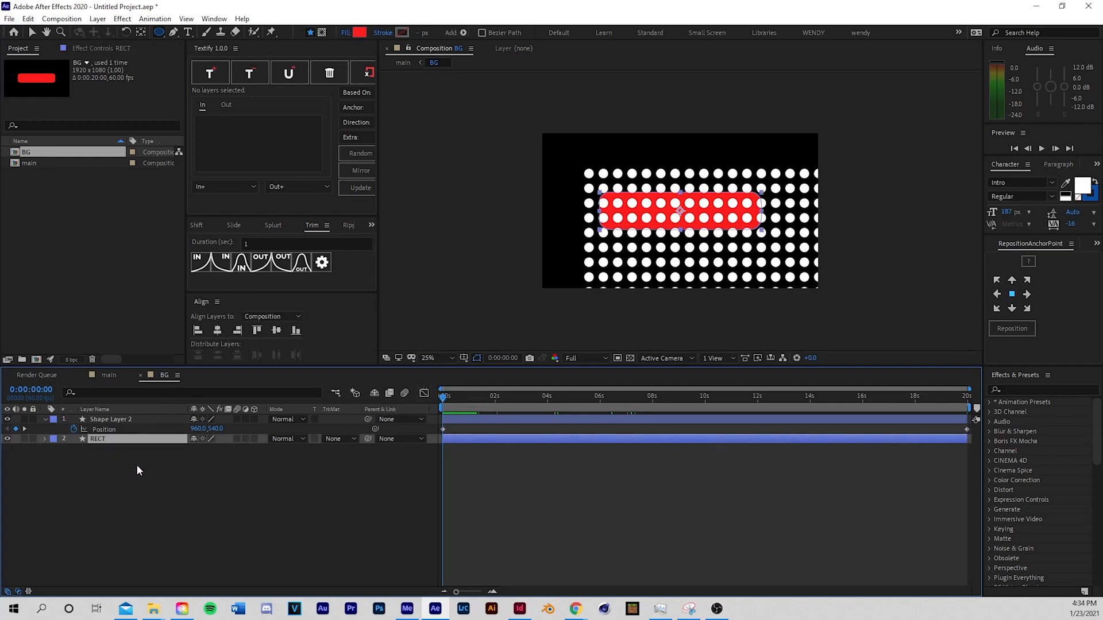
key("ctrl+d")
left_click(371, 481)
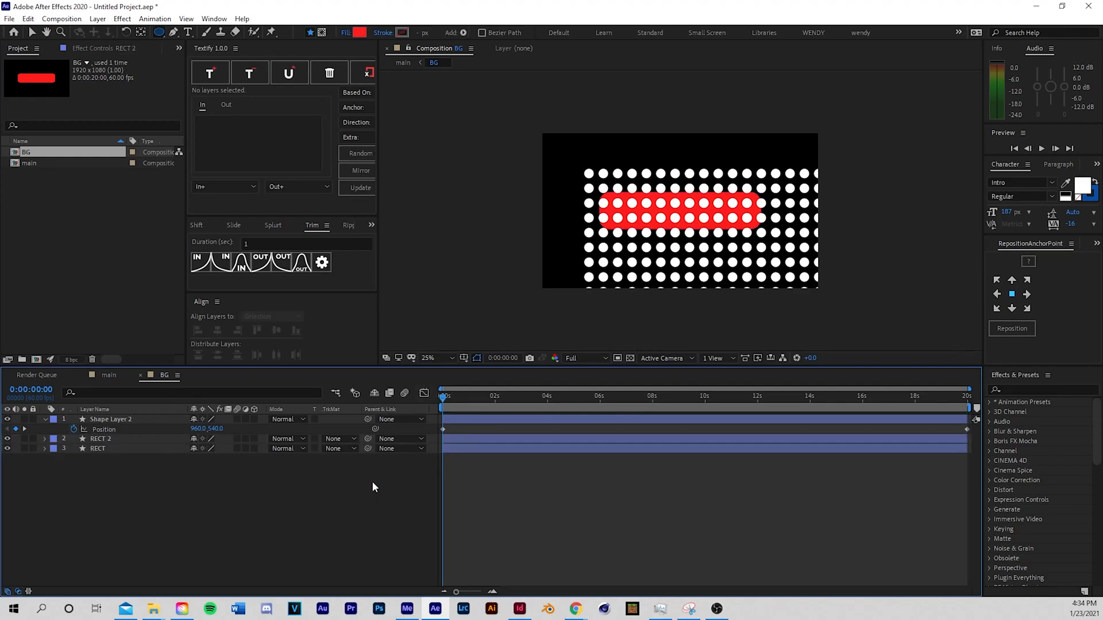
left_click(338, 439)
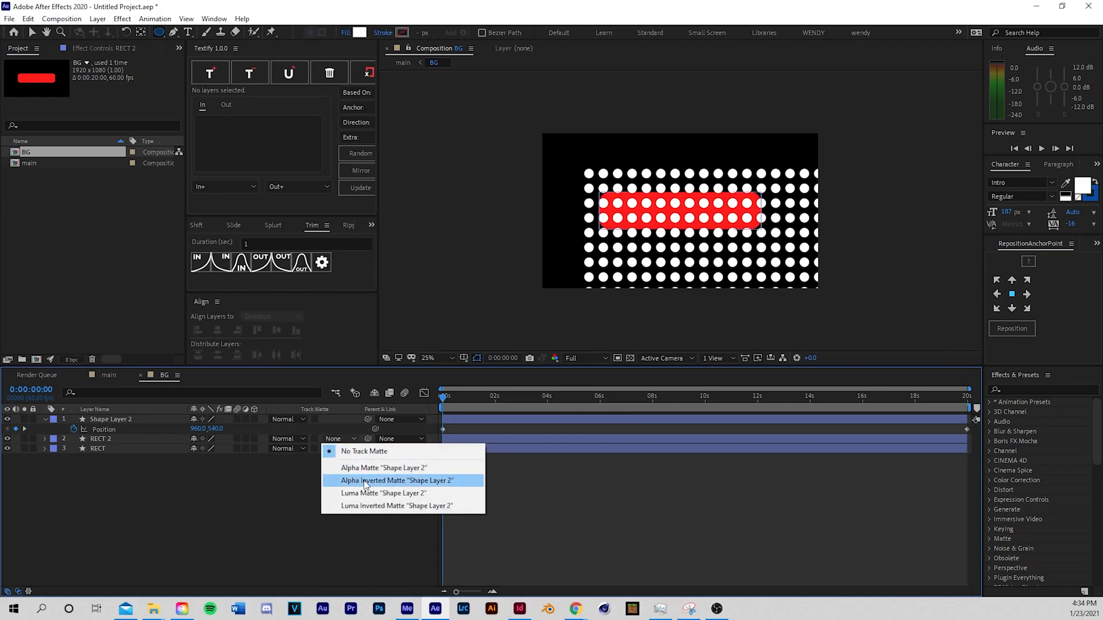
left_click(429, 482)
Preview the matte animation, temporarily hiding the original RECT layer to inspect the dot cut-outs from the first frame
key("space")
key("space")
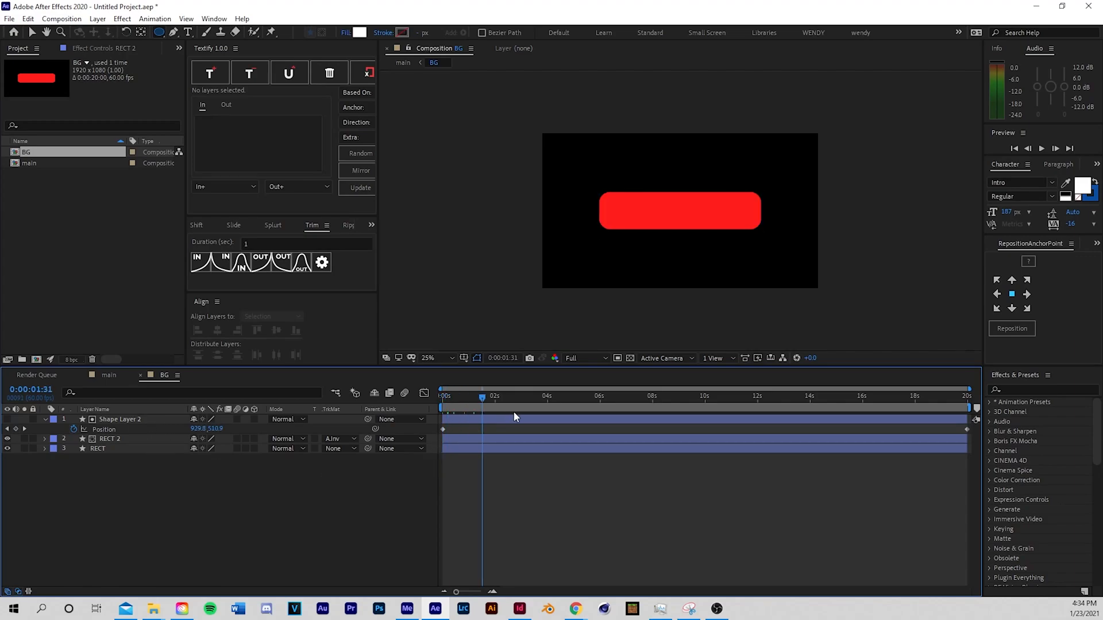
left_click(7, 449)
left_click_drag(461, 397, 146, 461)
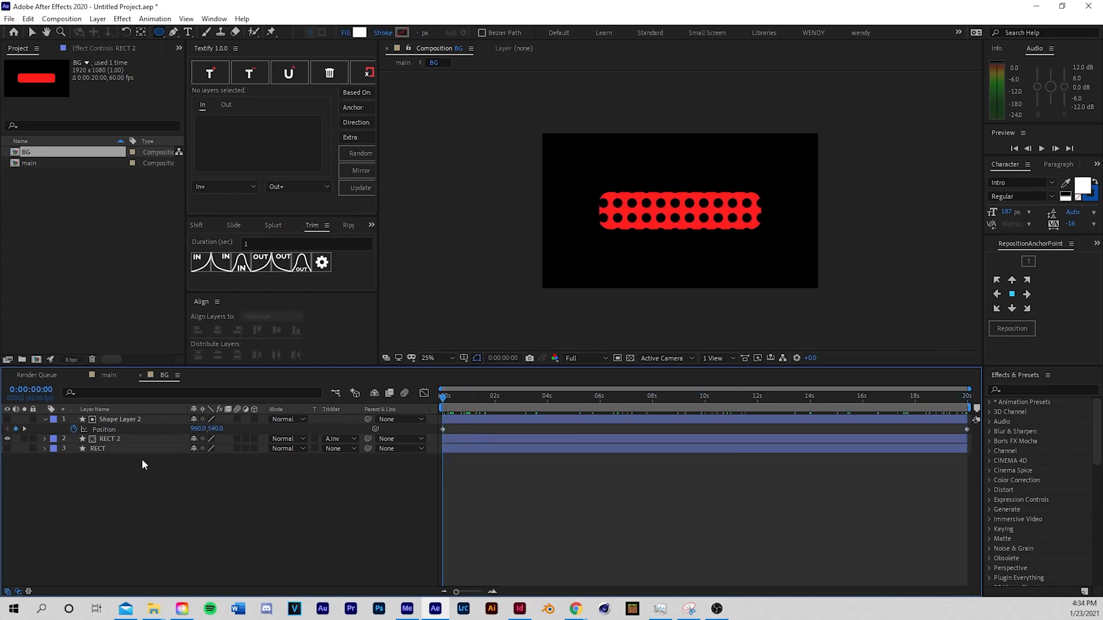
left_click(7, 449)
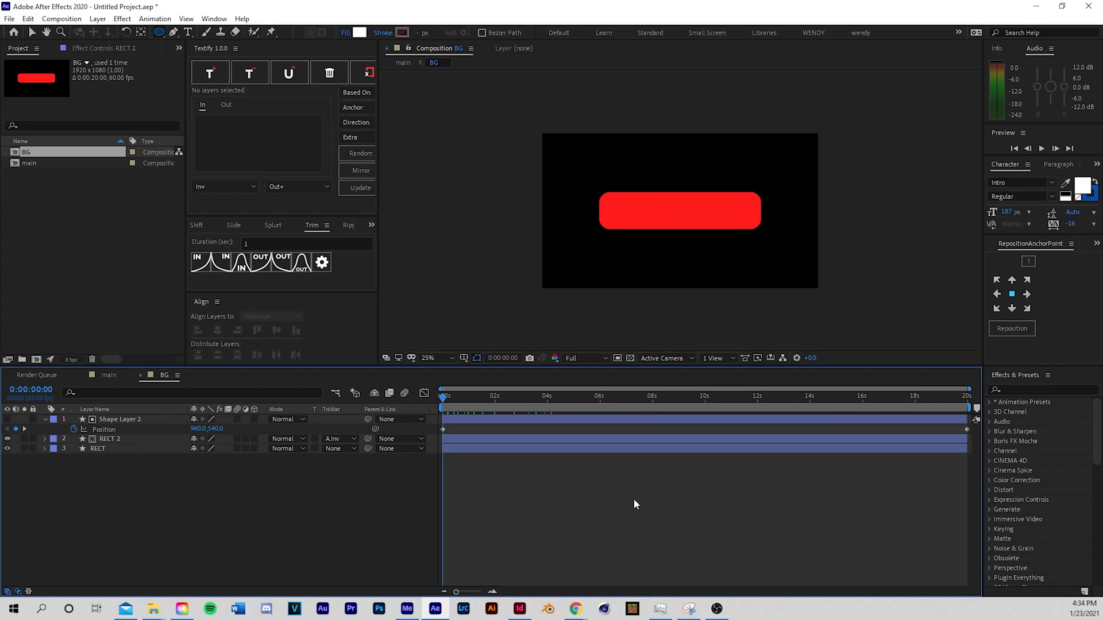
Find the Brightness & Contrast effect and apply it to the original RECT layer
left_click(1015, 390)
type("buri")
key("BackSpace")
key("BackSpace")
key("BackSpace")
type("rig")
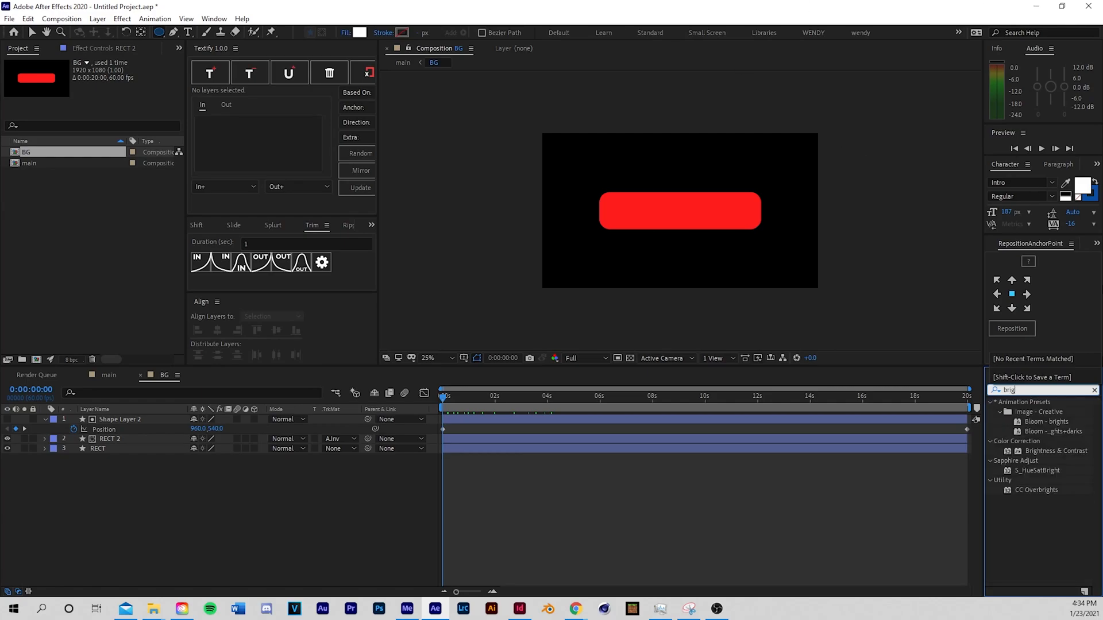
left_click_drag(1035, 453, 487, 453)
key("v")
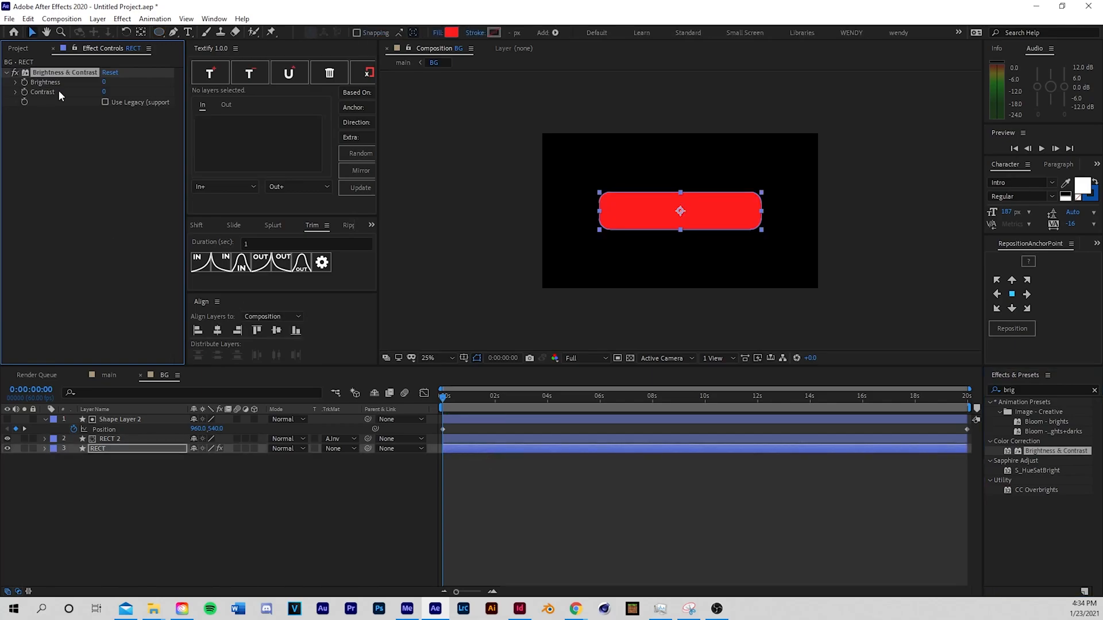
Set the Brightness & Contrast effect's brightness to 130 on the RECT layer and deselect the layer
left_click_drag(104, 82, 275, 107)
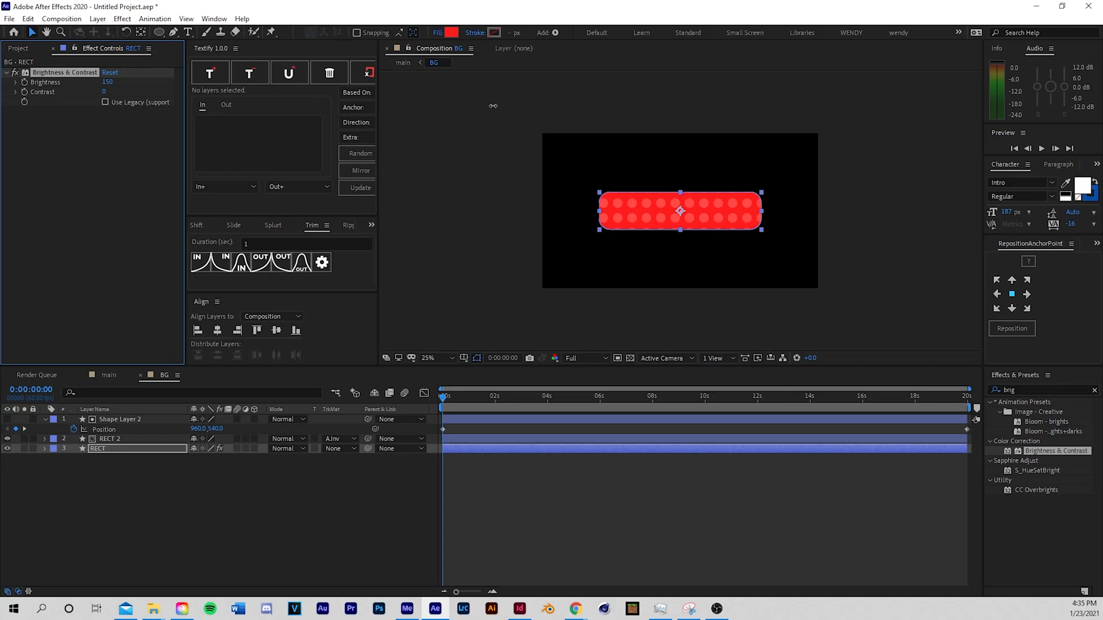
left_click_drag(486, 115, 584, 111)
left_click(590, 532)
Preview the moving dots from the start of the BG composition and behind the text in the main composition
key("space")
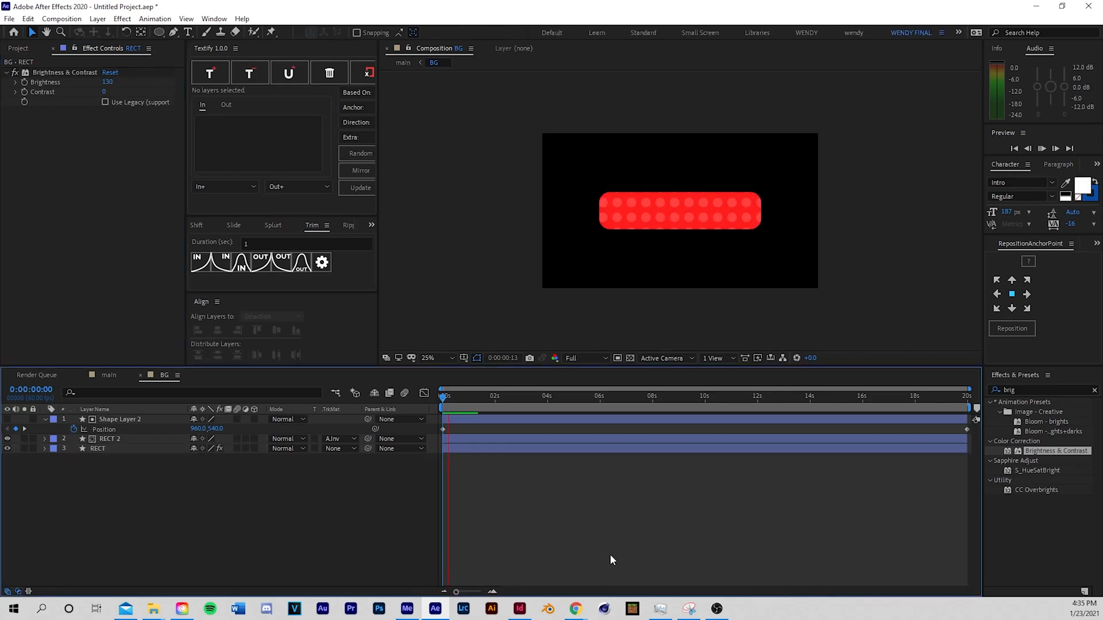
mouse_move(444, 396)
left_mouse_down()
mouse_move(863, 409)
mouse_move(442, 403)
left_mouse_up()
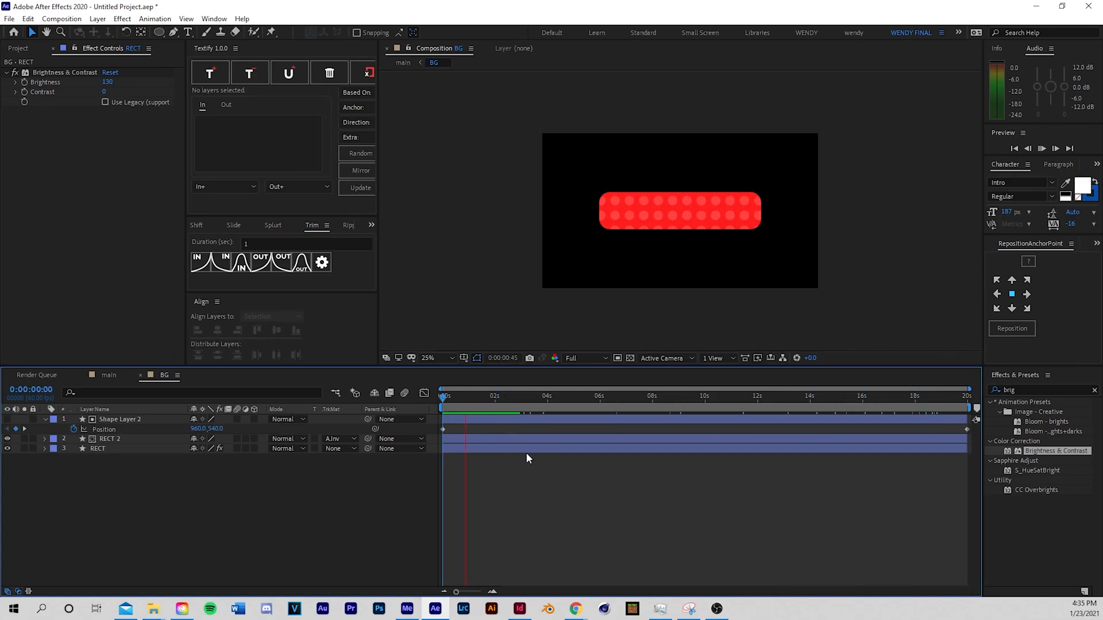
left_click(108, 375)
left_click(500, 403)
key("Home")
left_click(698, 513)
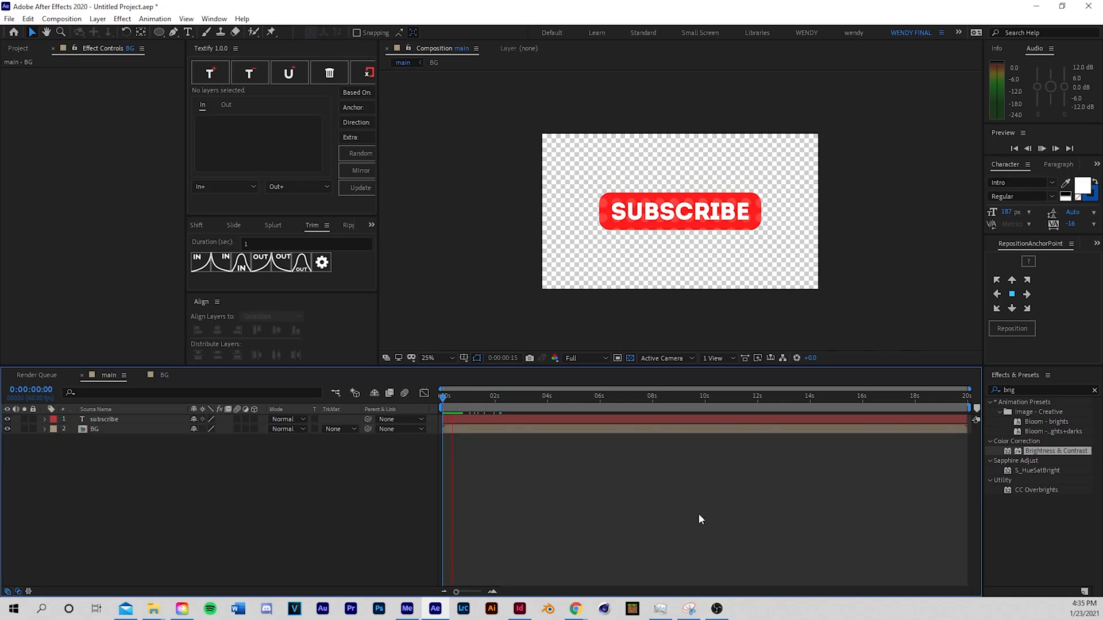